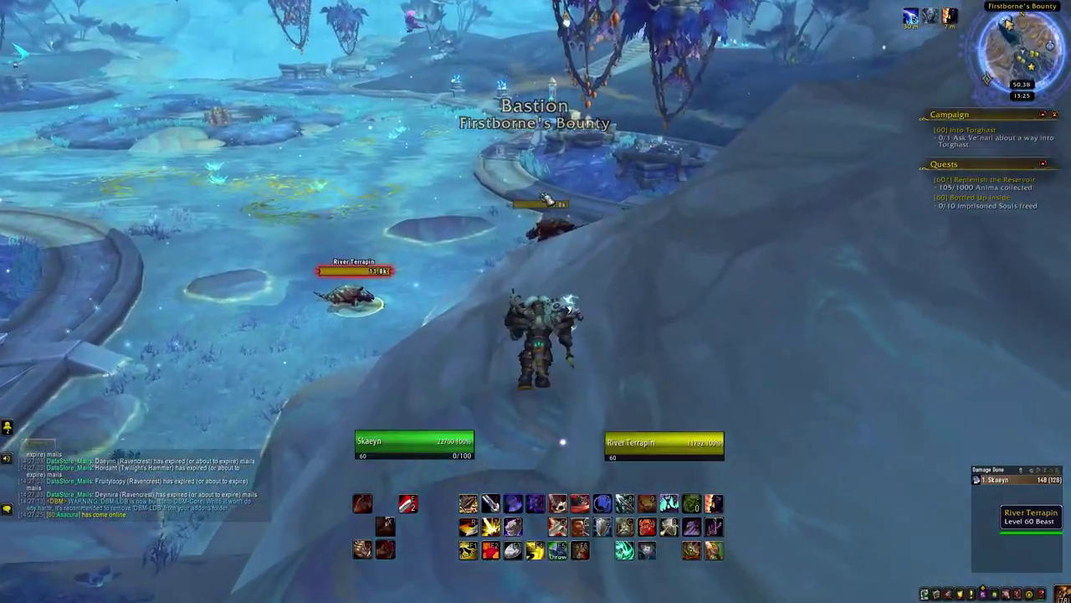
Step: Charge the River Terrapin in the shallow water and fight it together with the second one beside it
key("e")
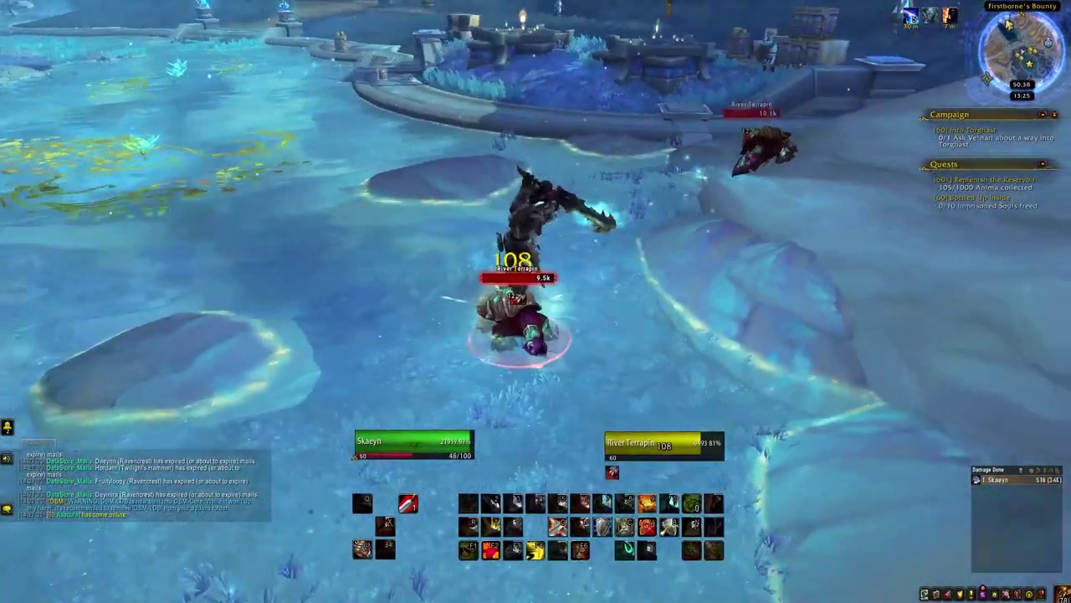
key("2")
key("a")
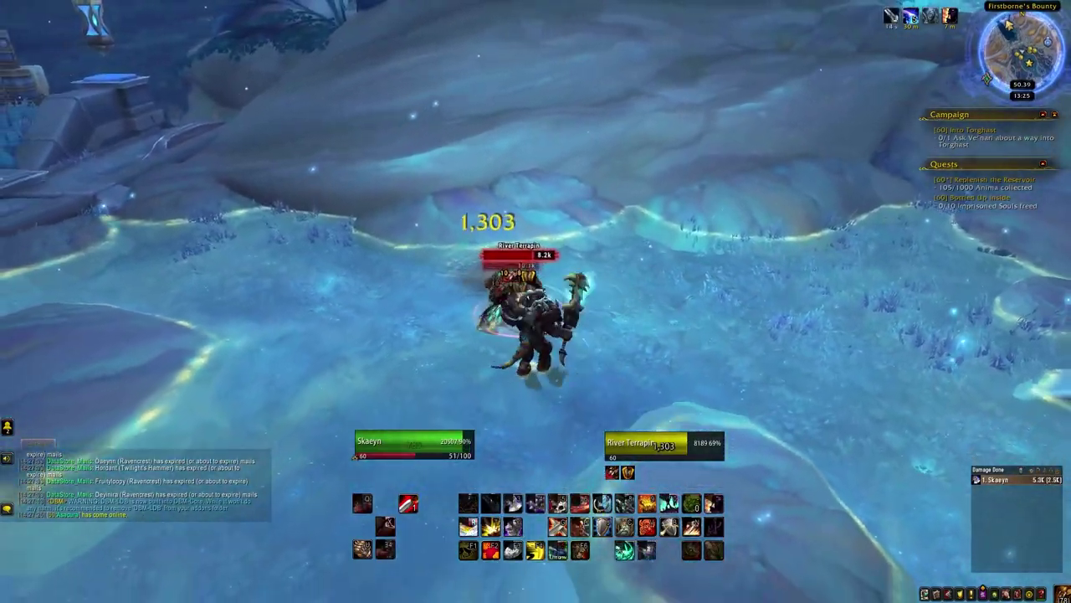
key("1")
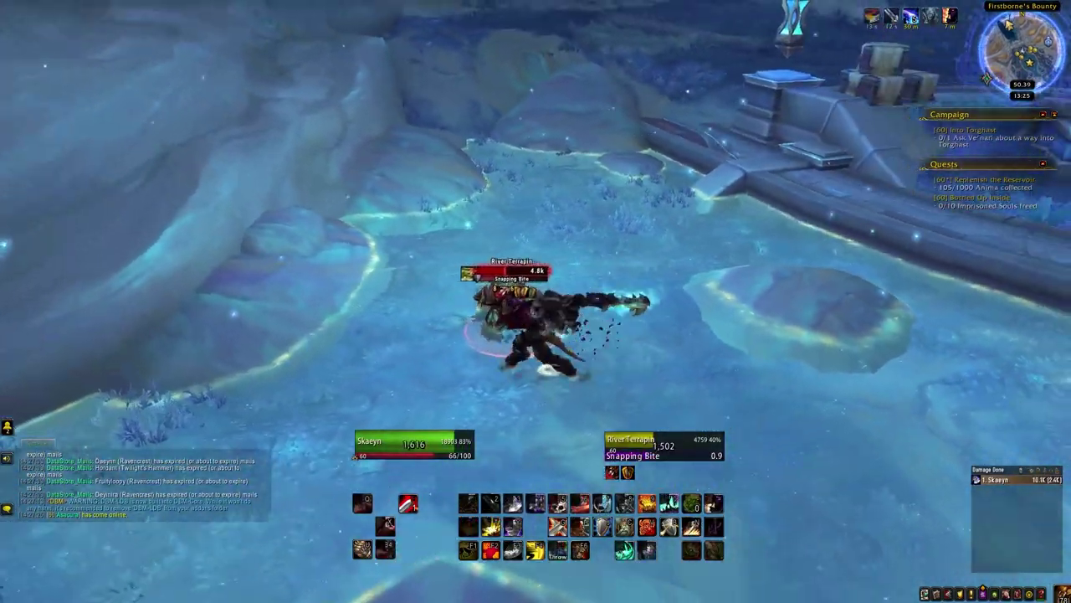
key("d")
key("2")
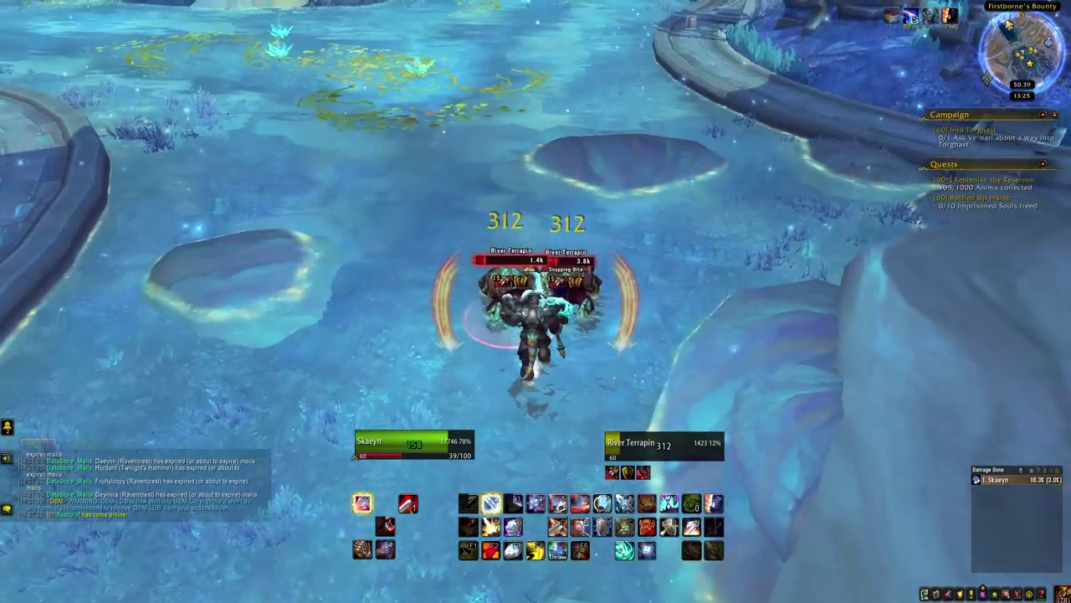
key("Tab")
key("q")
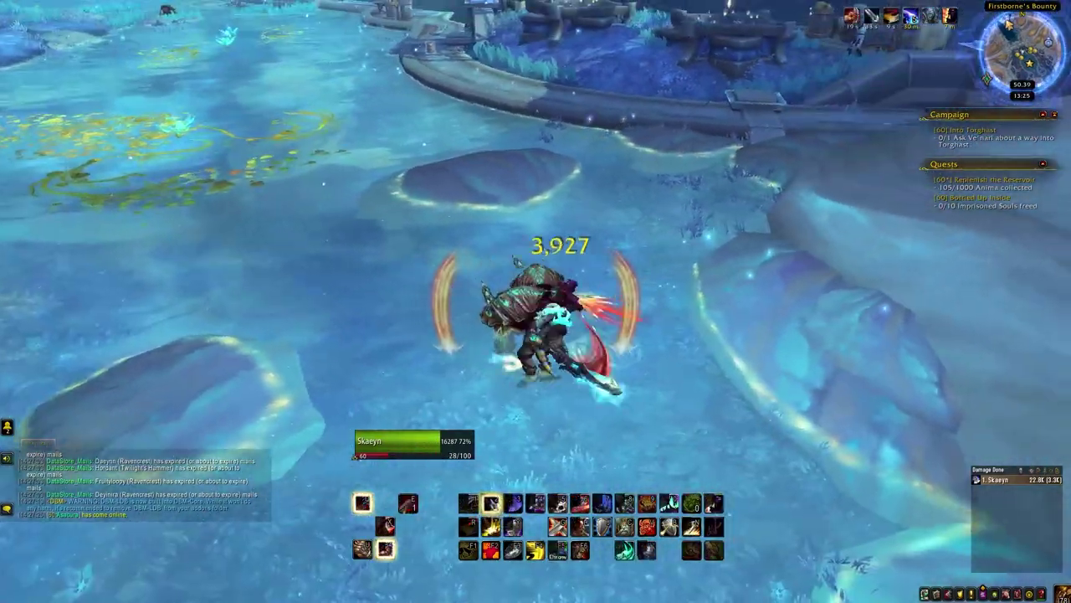
Step: Target the giant moth across the stone walkway, leap to it and defeat it with melee abilities
key("w")
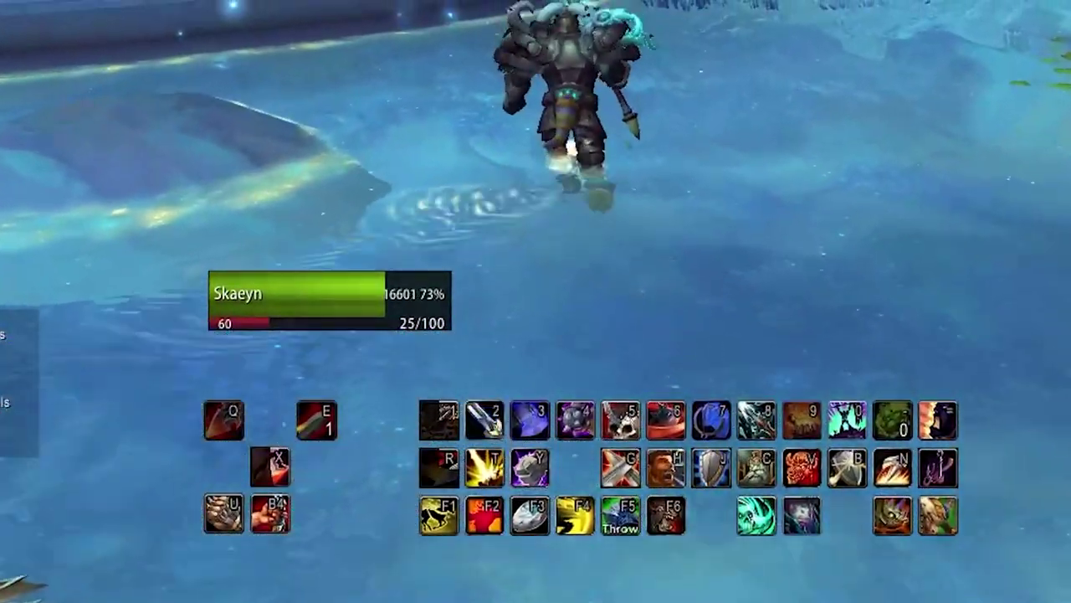
key("Tab")
key("f")
key("space")
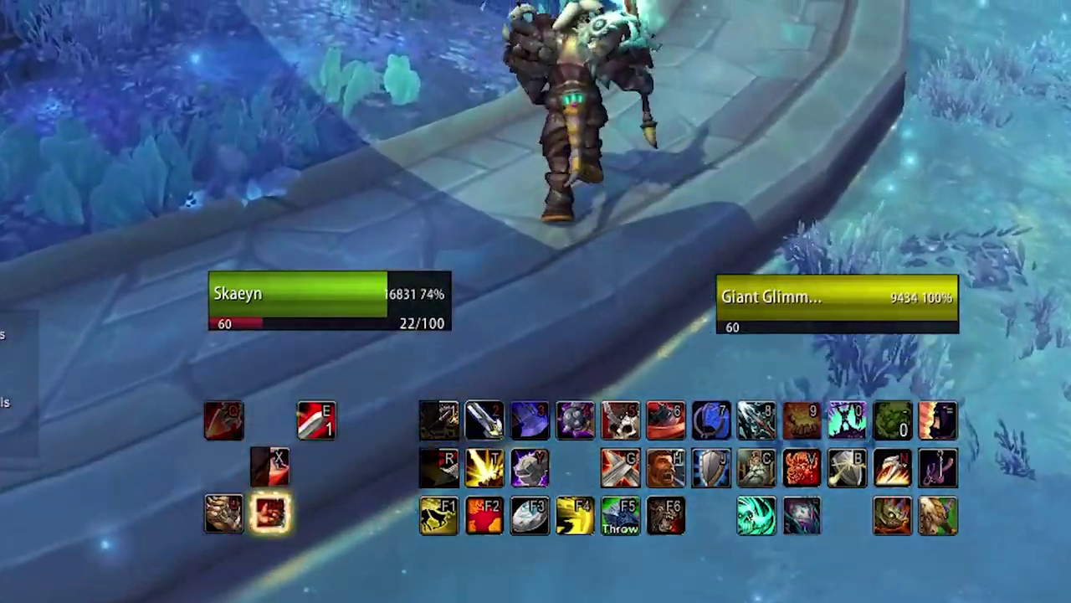
key("space")
key("F5")
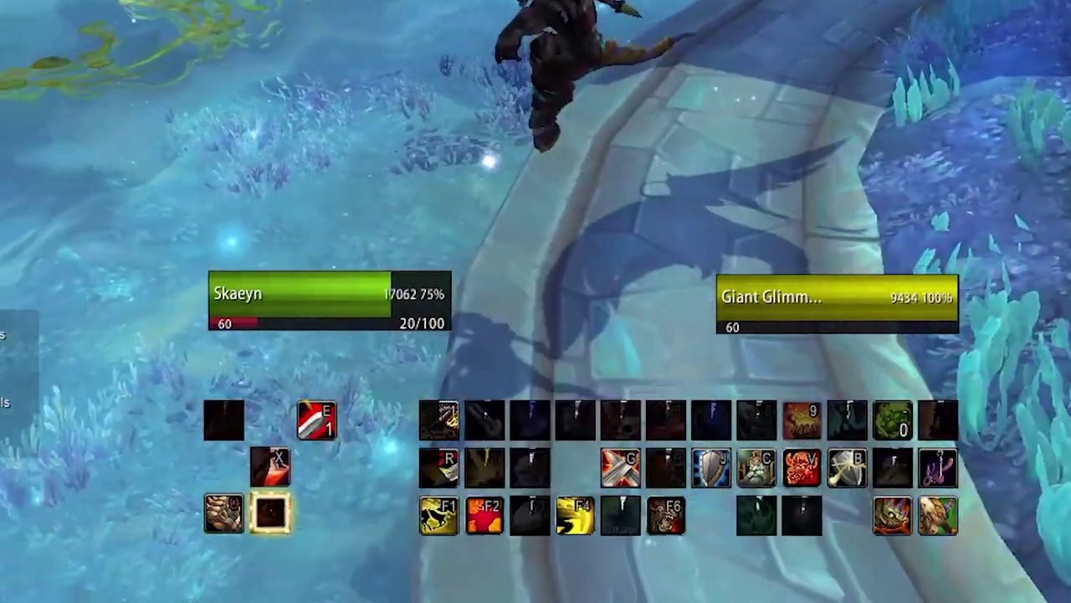
key("shift+4")
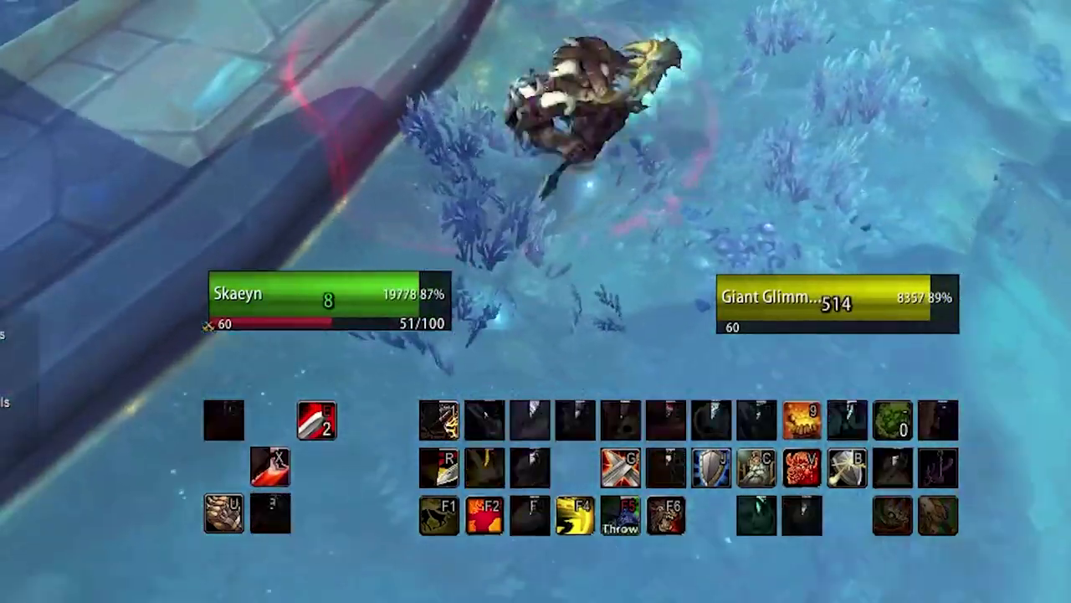
key("2")
key("2")
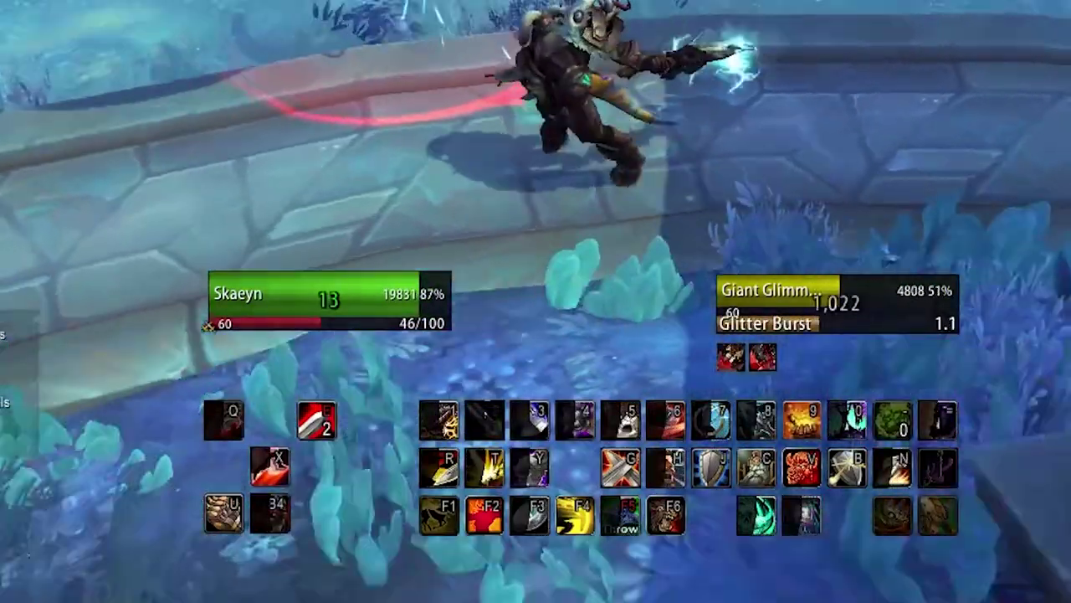
key("q")
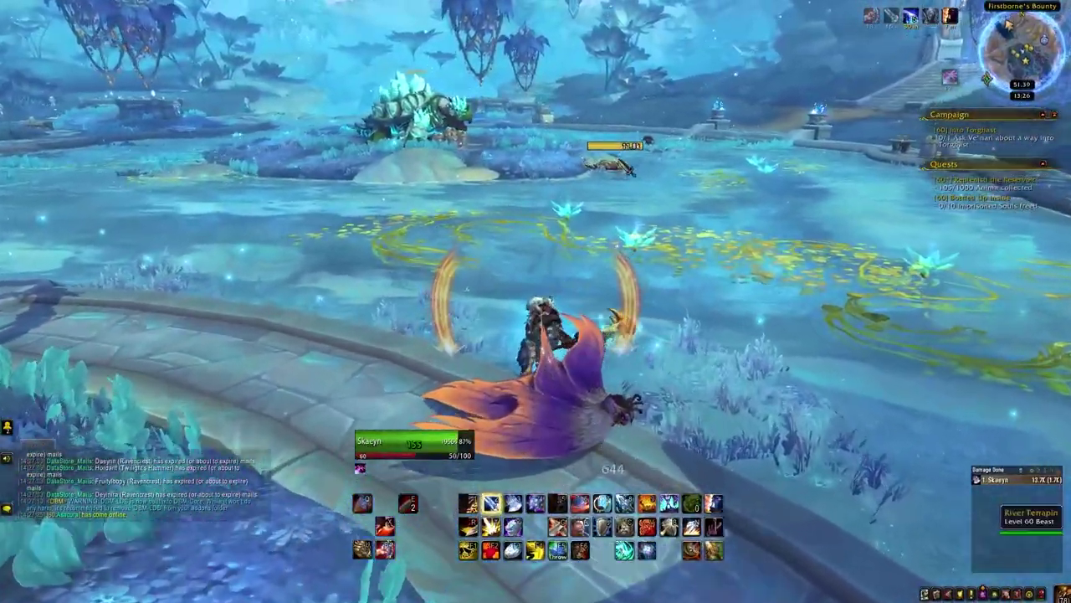
Step: Target the distant River Terrapin, run across the pond towards it and charge it
left_click(613, 176)
key("w")
key("space")
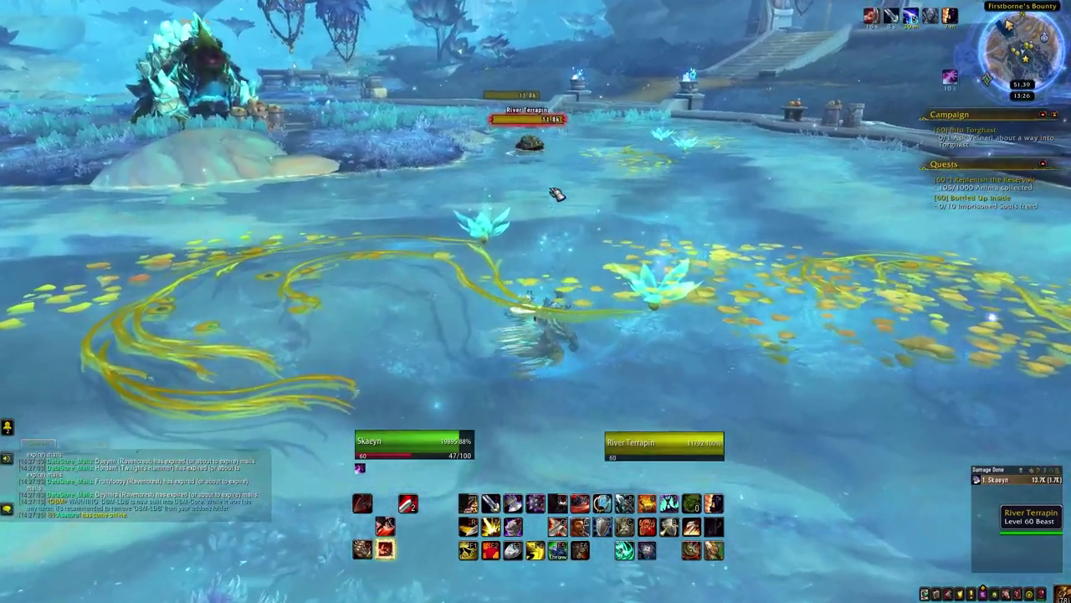
key("space")
key("e")
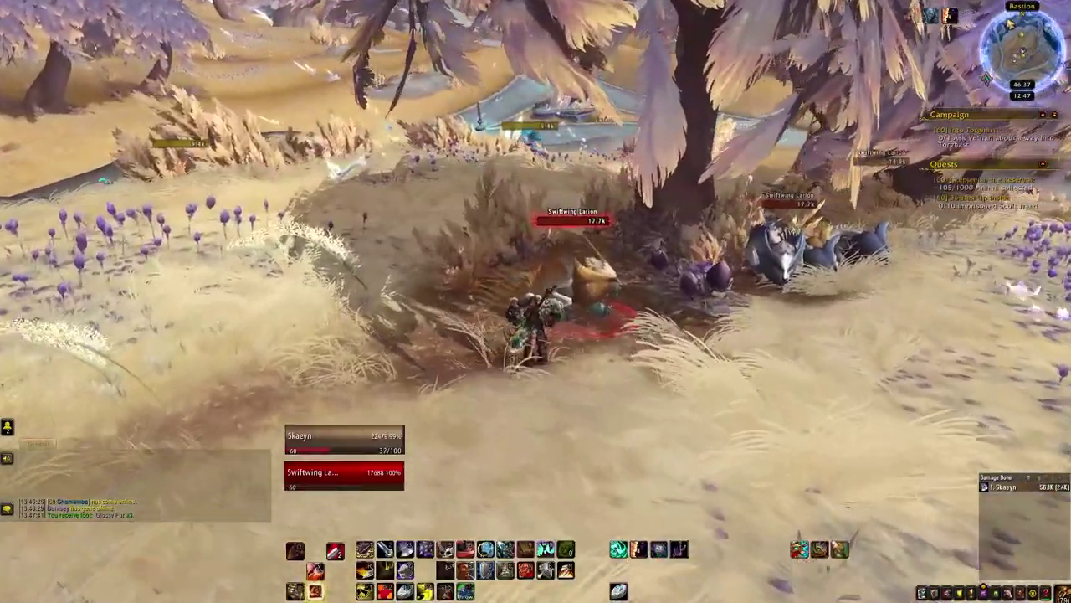
Step: Fight the Swiftwing Larions under the tree in Bastion with the warrior's attacks and cooldown abilities
key("2")
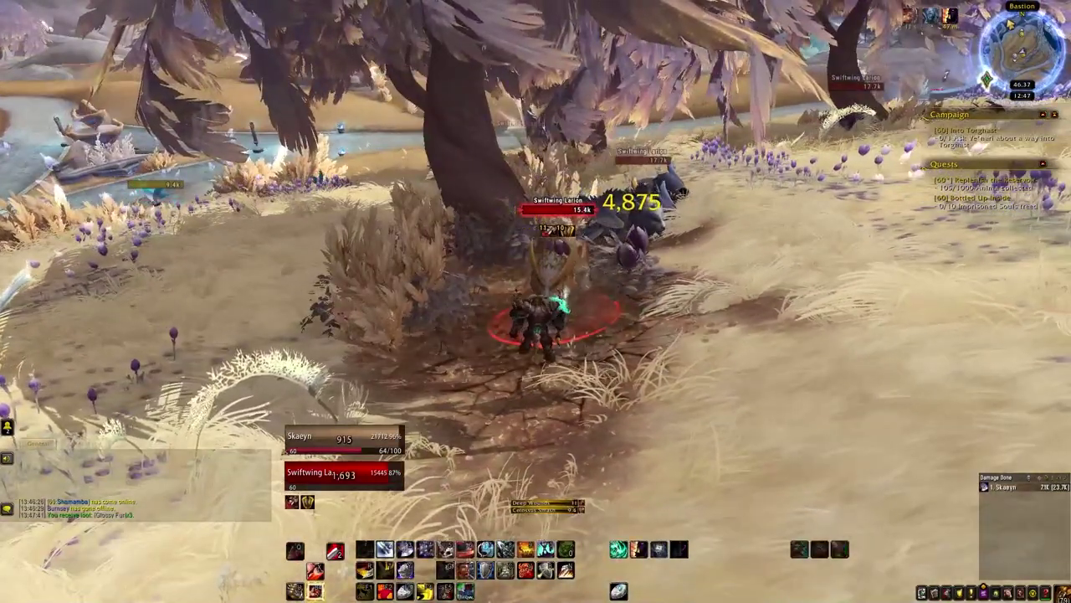
key("1")
key("3")
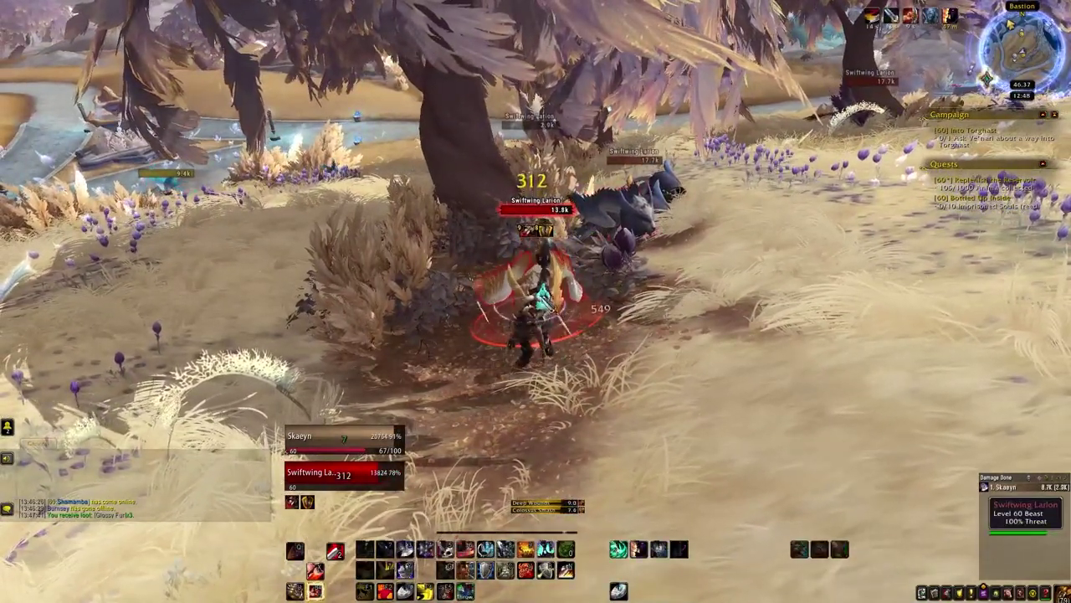
key("f")
left_click(588, 295)
left_click(620, 549)
key("2")
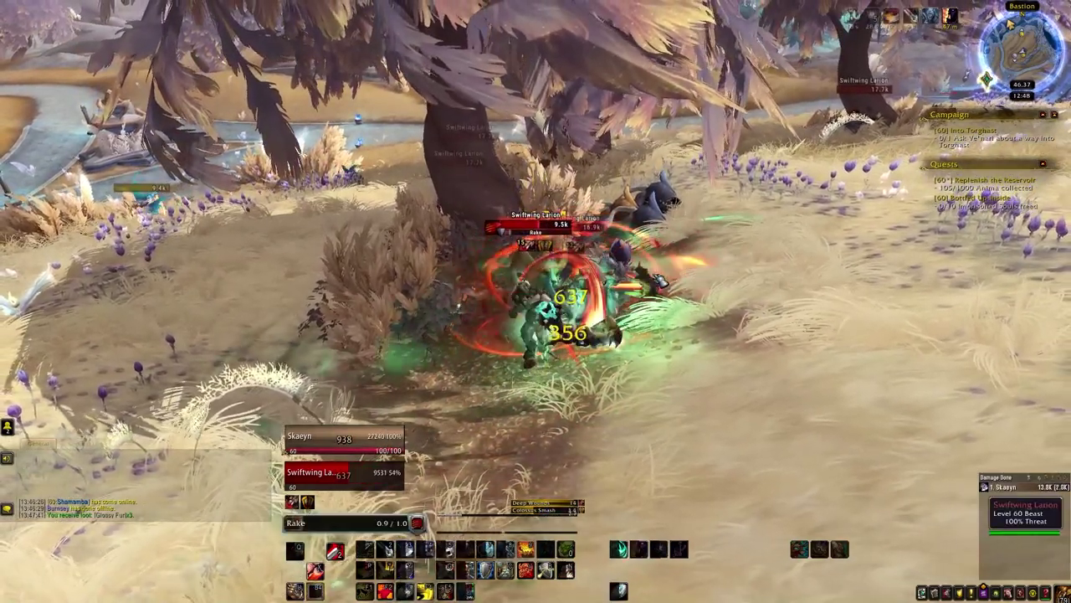
key("4")
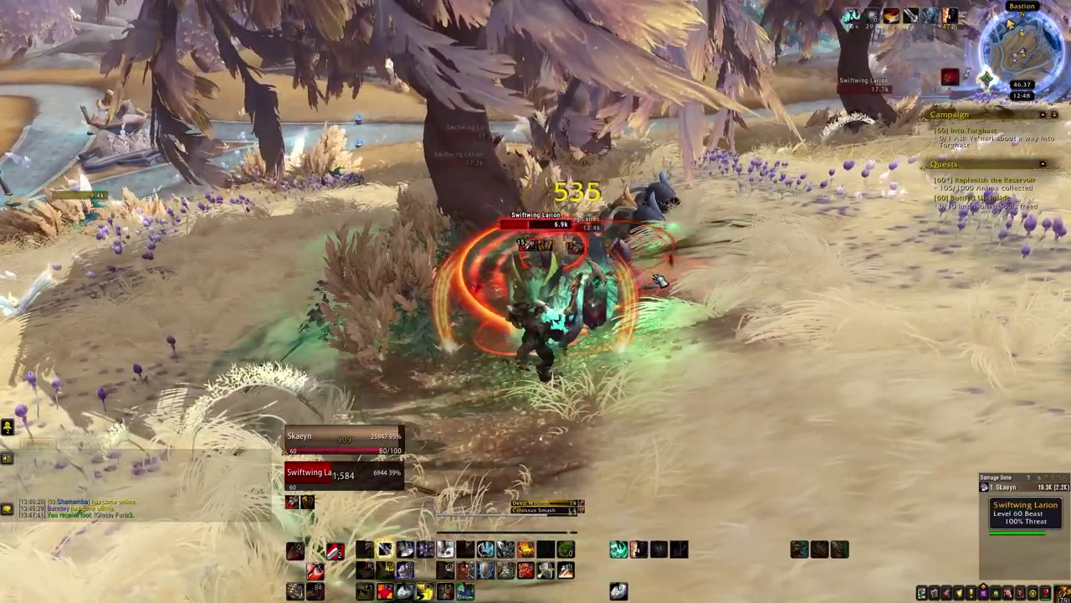
key("4")
key("3")
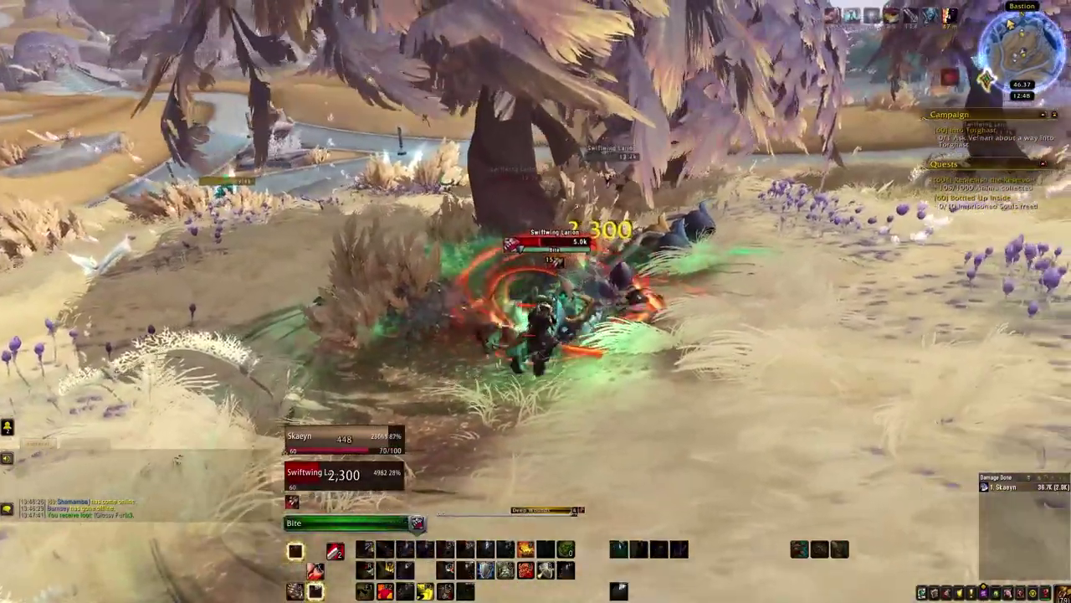
key("2")
key("Tab")
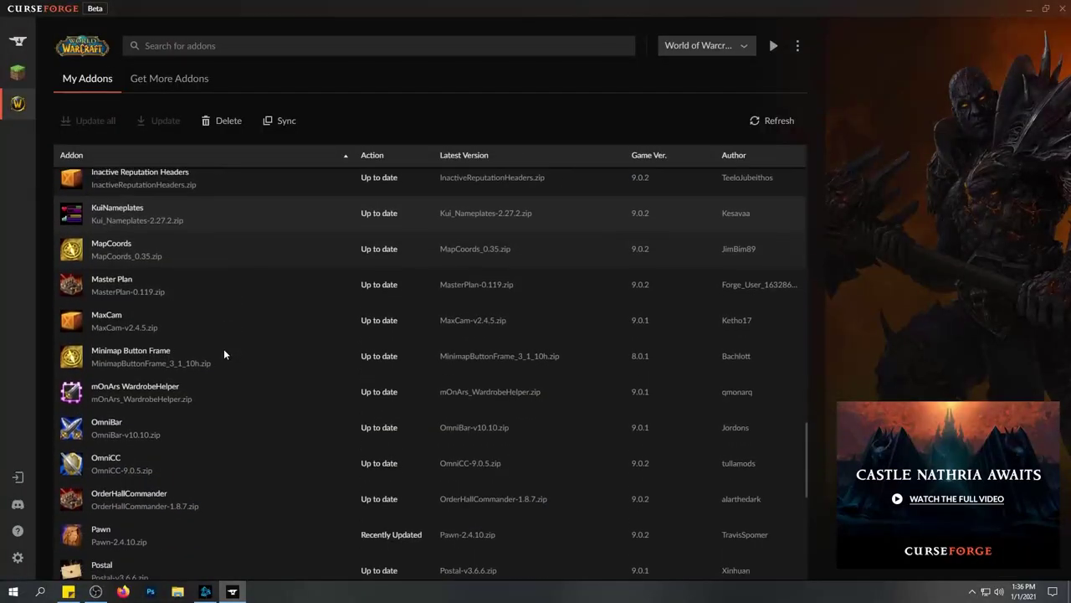
Step: Find Shadowed Unit Frames among the installed addons in CurseForge and read through its overview page
scroll(224, 348, "down", 5)
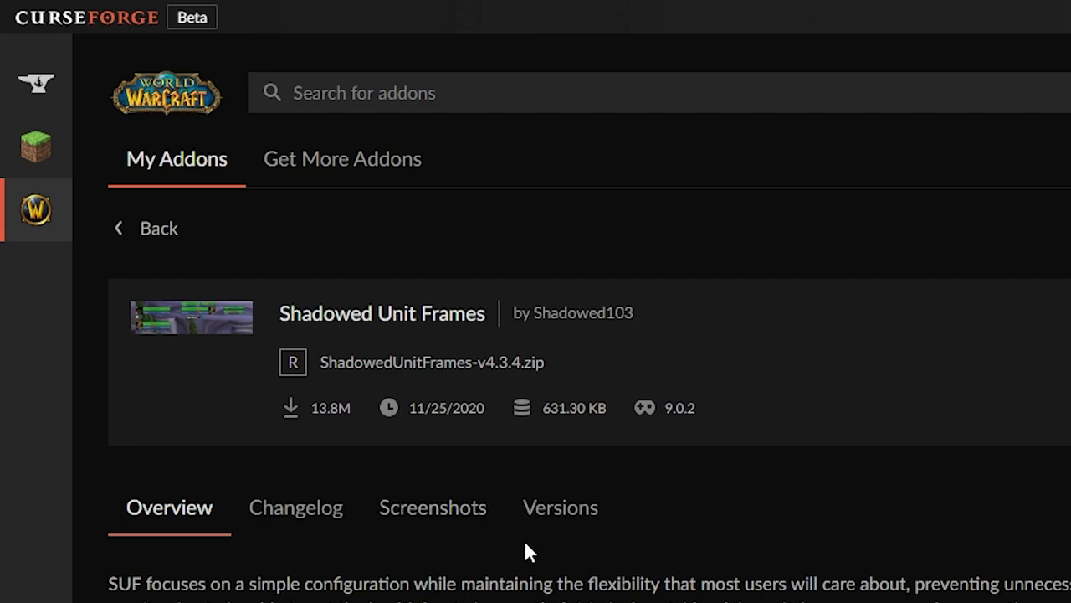
scroll(586, 435, "down", 5)
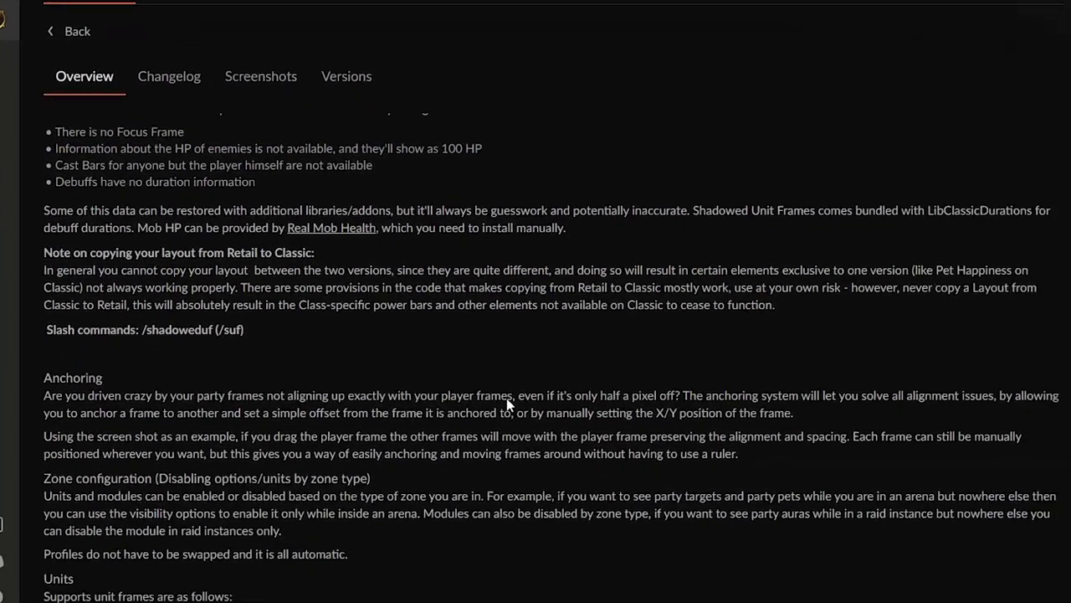
scroll(532, 344, "down", 3)
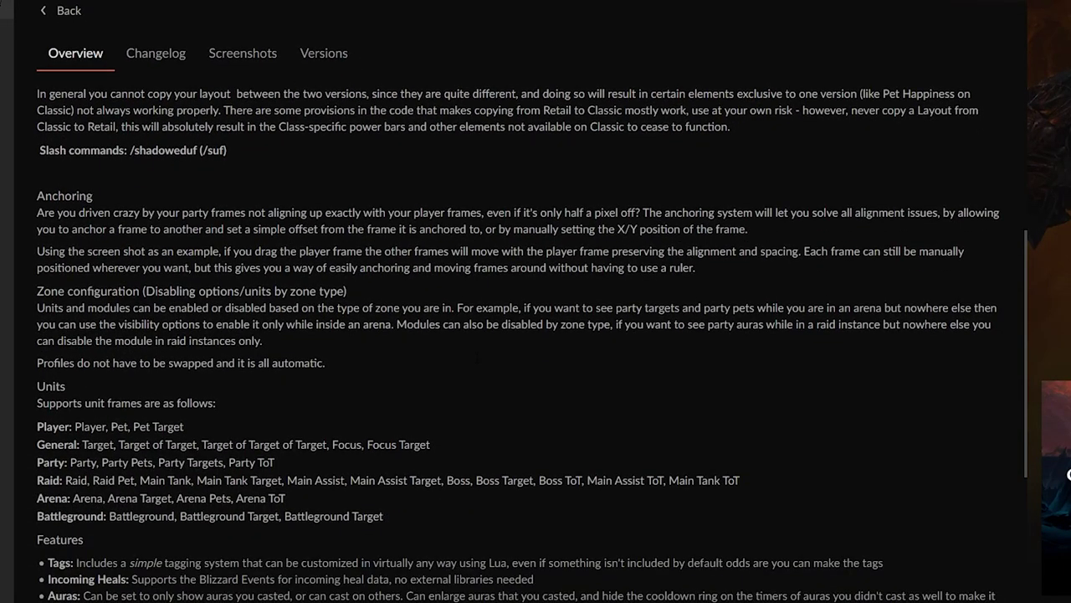
scroll(476, 360, "down", 6)
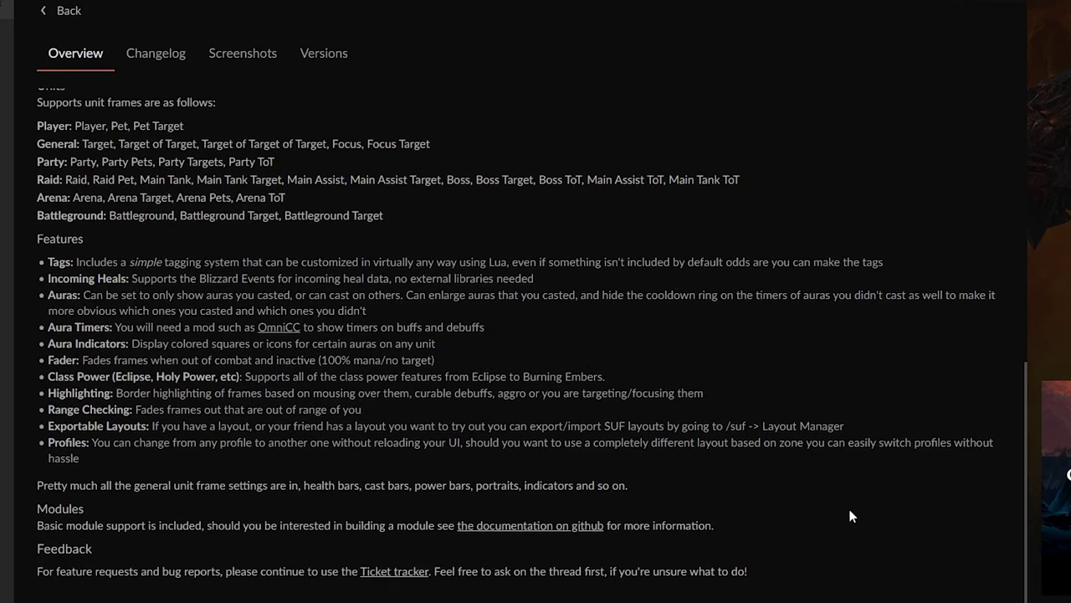
scroll(849, 516, "up", 1)
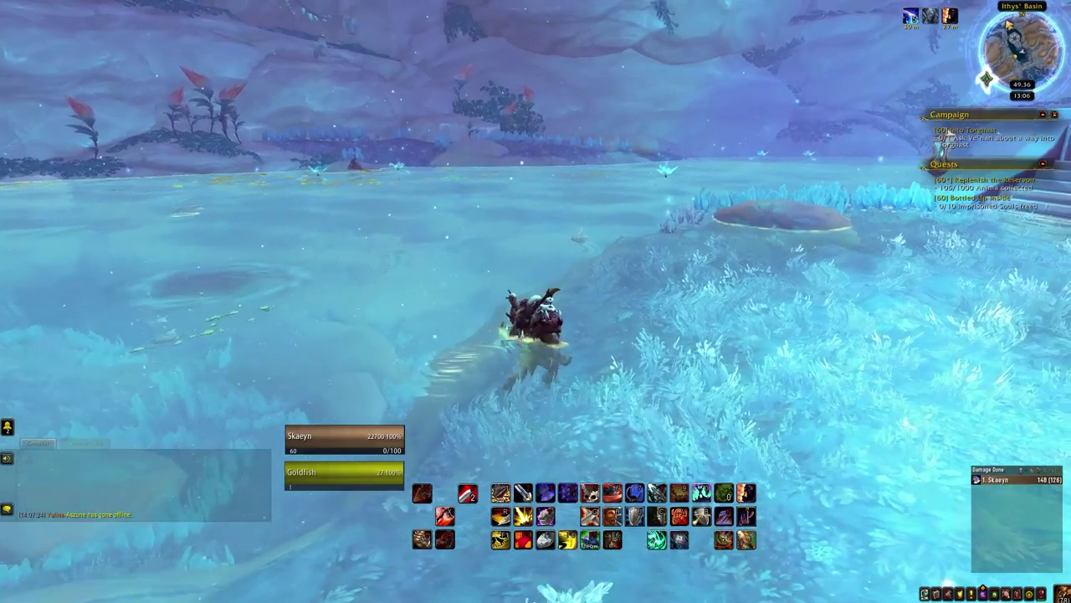
key("w")
key("space")
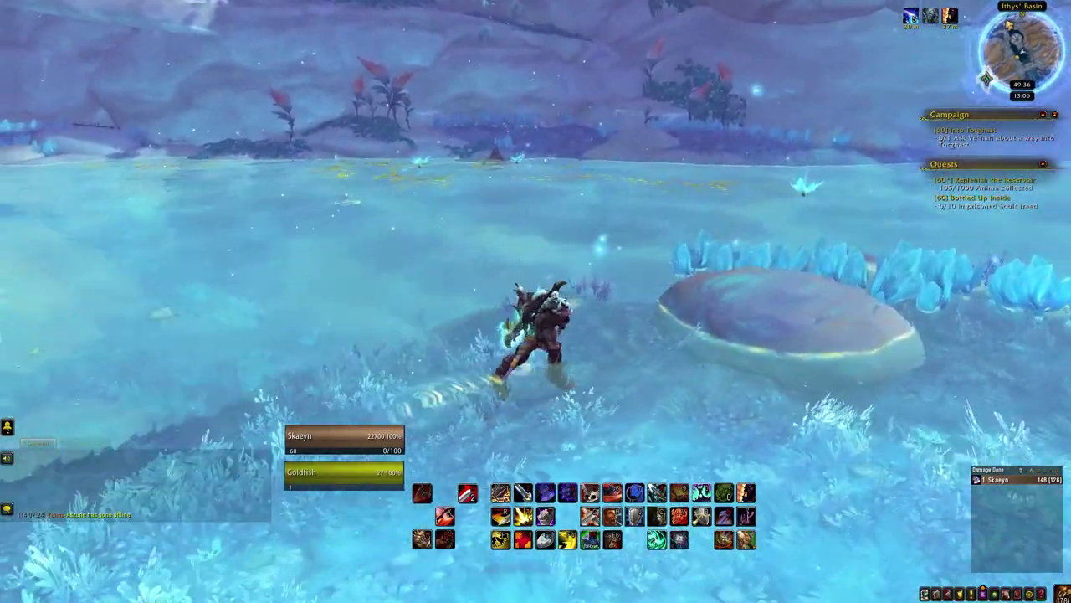
key("space")
key("space")
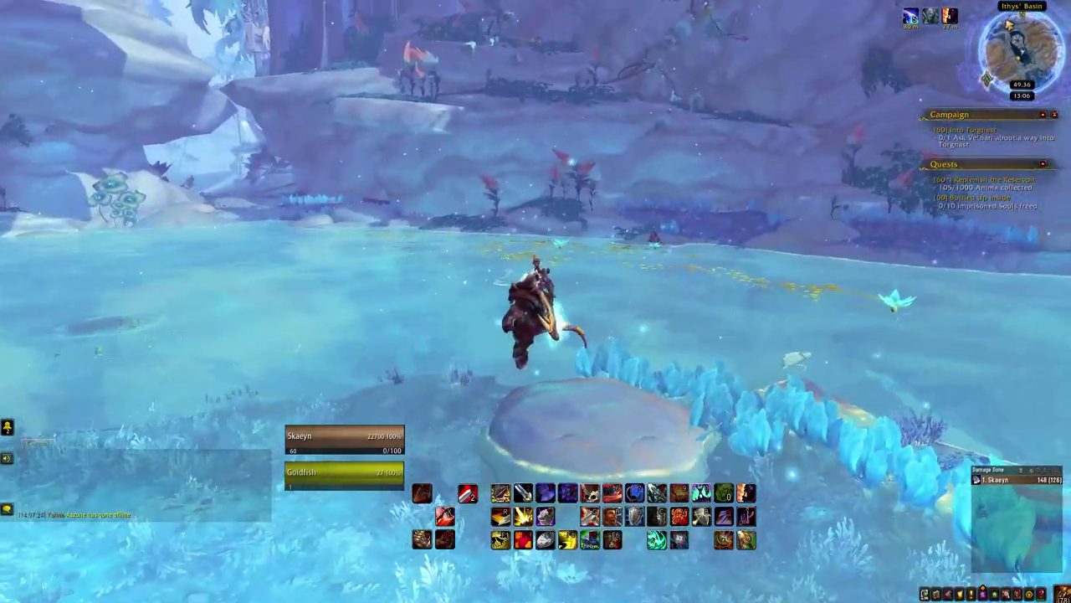
key("a")
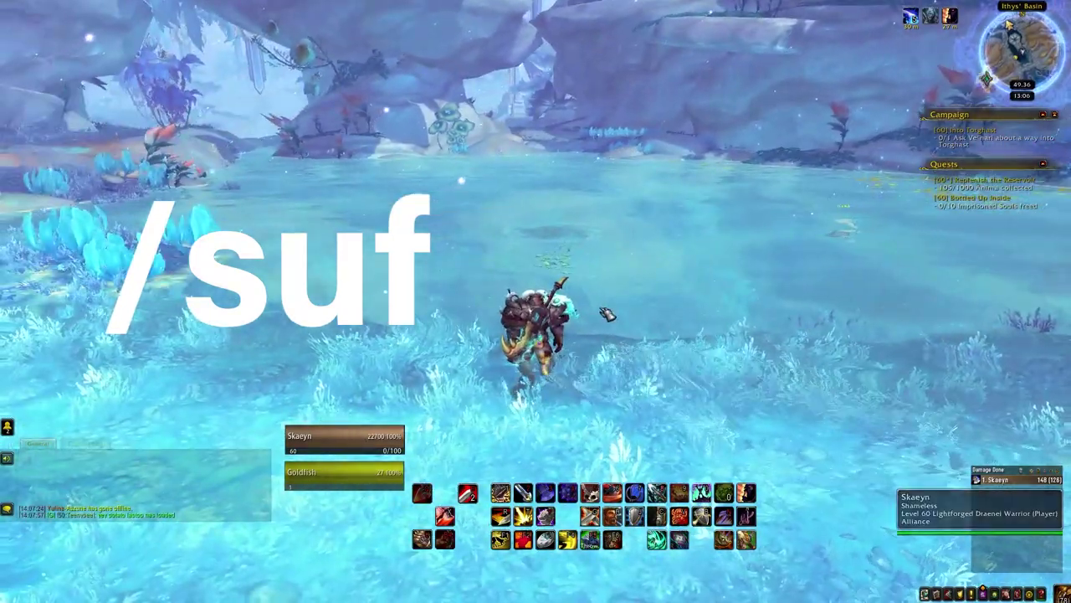
Step: Open the Shadowed Unit Frames configuration in World of Warcraft with /suf and unlock the frames
type("/suf")
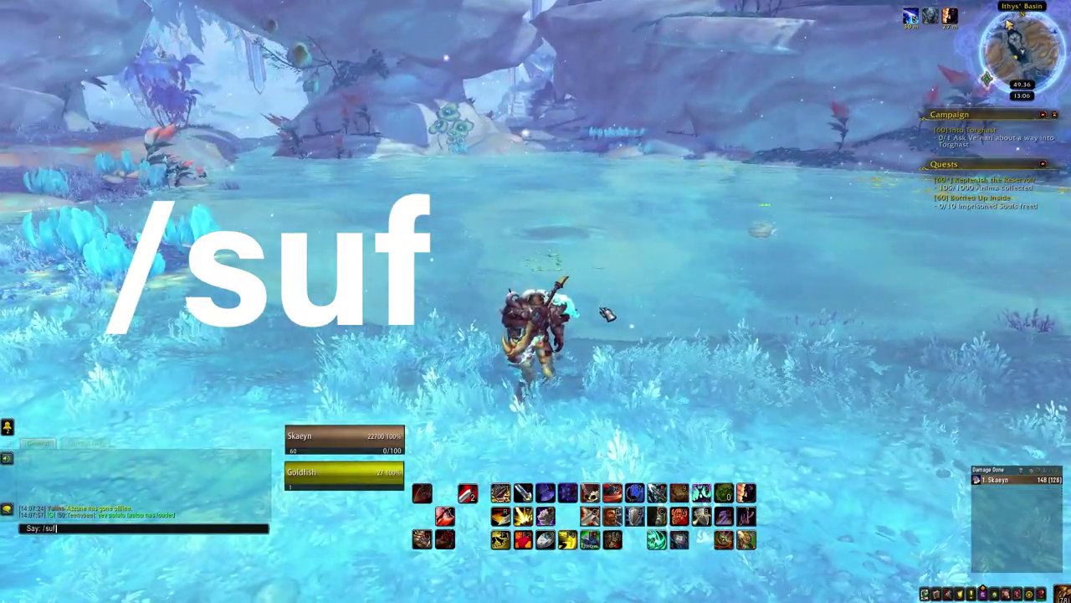
key("Return")
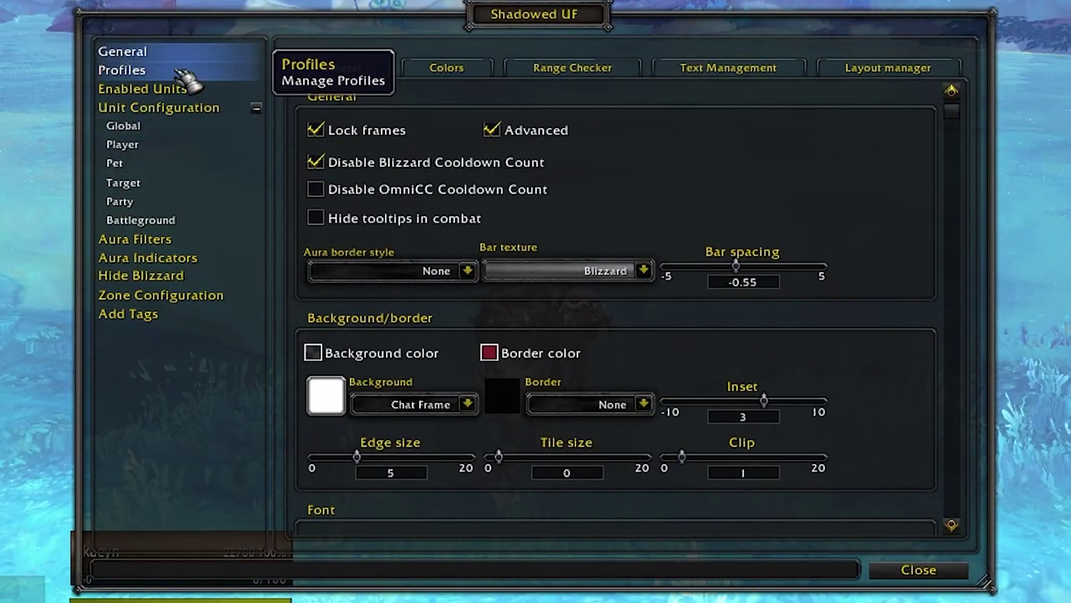
left_click(365, 138)
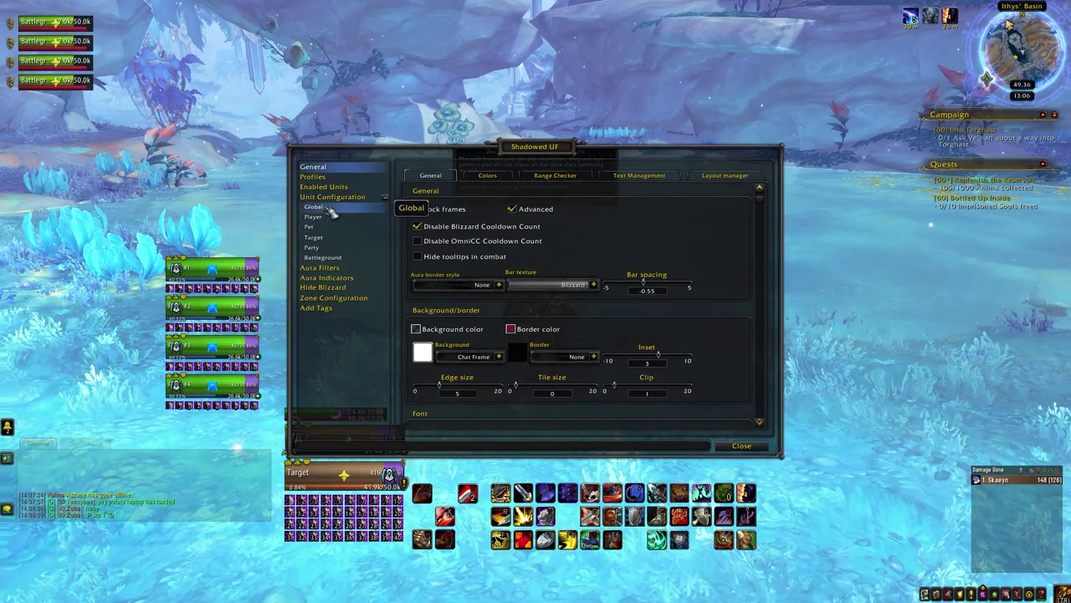
Step: Review the addon's profile management options and bring up the list of enabled units
left_click(331, 177)
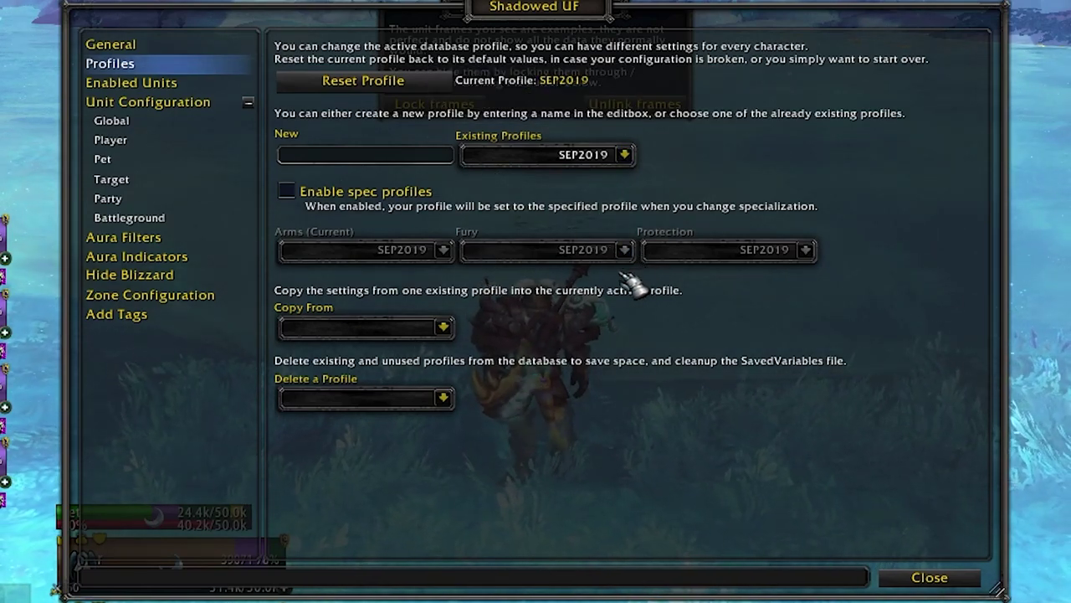
left_click(164, 85)
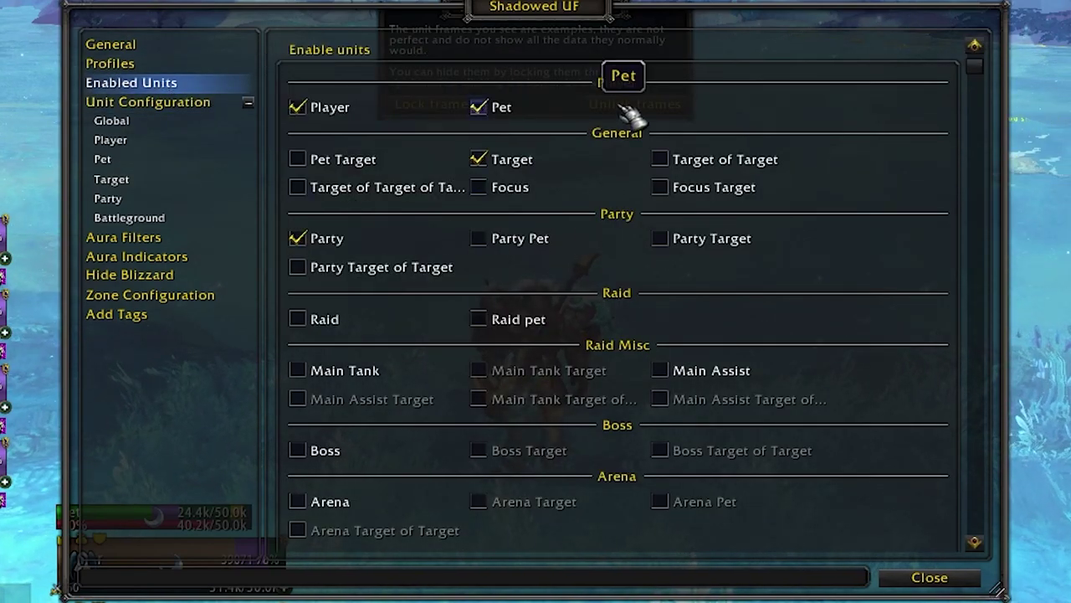
Step: Toggle the Player unit frame off and on several times, leaving it enabled
left_click(299, 107)
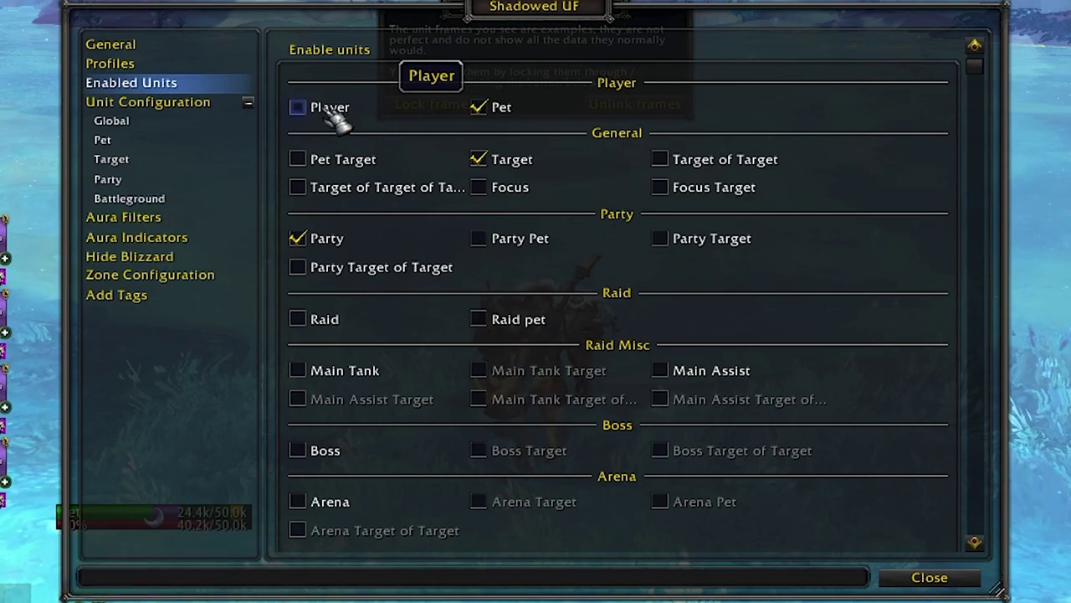
left_click(318, 110)
left_click(318, 110)
left_click(318, 110)
left_click(319, 109)
left_click(318, 110)
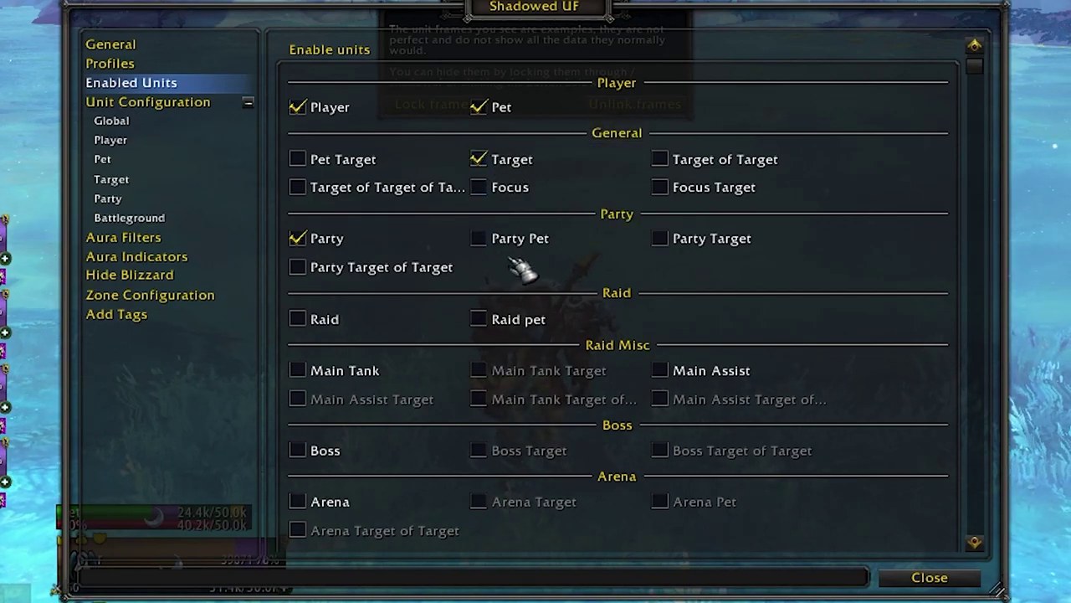
Step: Enable the Pet Target unit frame
left_click(337, 165)
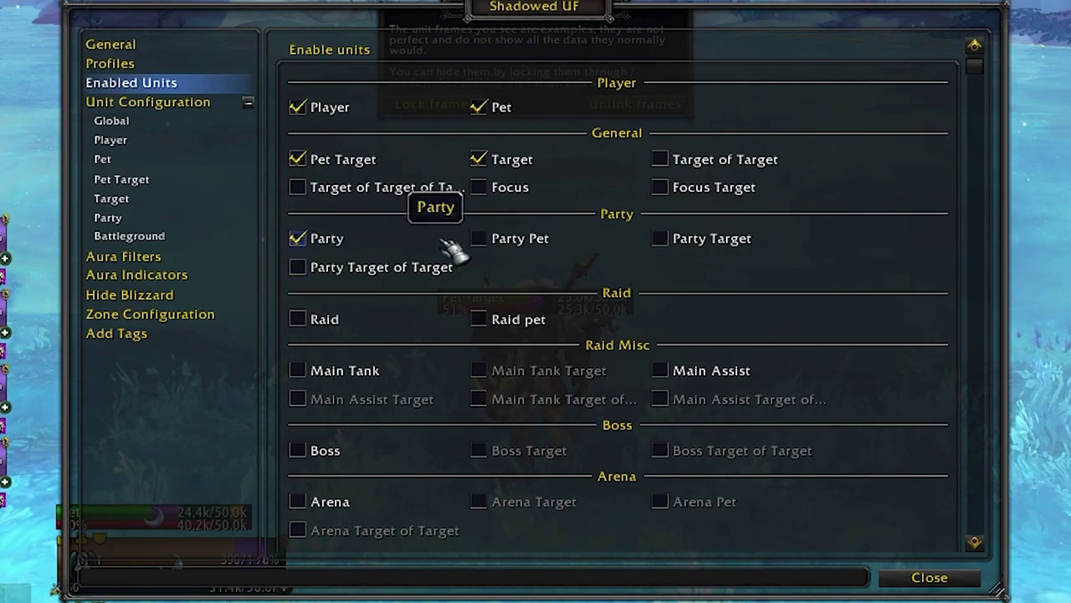
Step: Toggle the Party unit frame off and on repeatedly, leaving it enabled
left_click(316, 238)
left_click(316, 239)
left_click(317, 239)
left_click(316, 239)
left_click(317, 239)
left_click(316, 238)
left_click(317, 238)
left_click(316, 239)
left_click(317, 239)
left_click(316, 239)
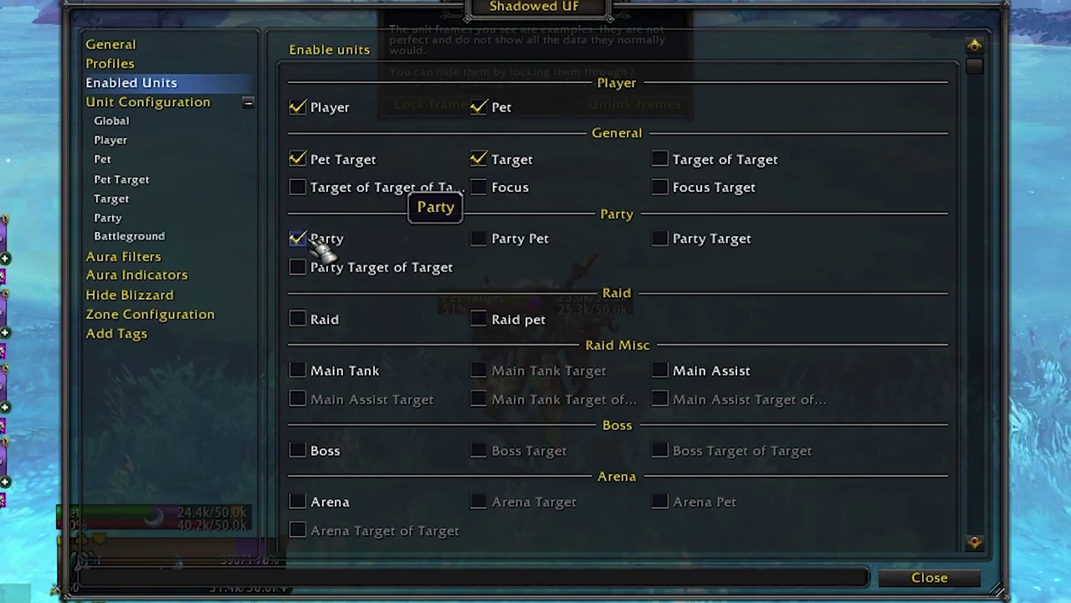
left_click(317, 238)
left_click(316, 238)
left_click(316, 239)
left_click(316, 238)
Step: Enable the Raid unit frame, toggling it off and back on once
left_click(301, 322)
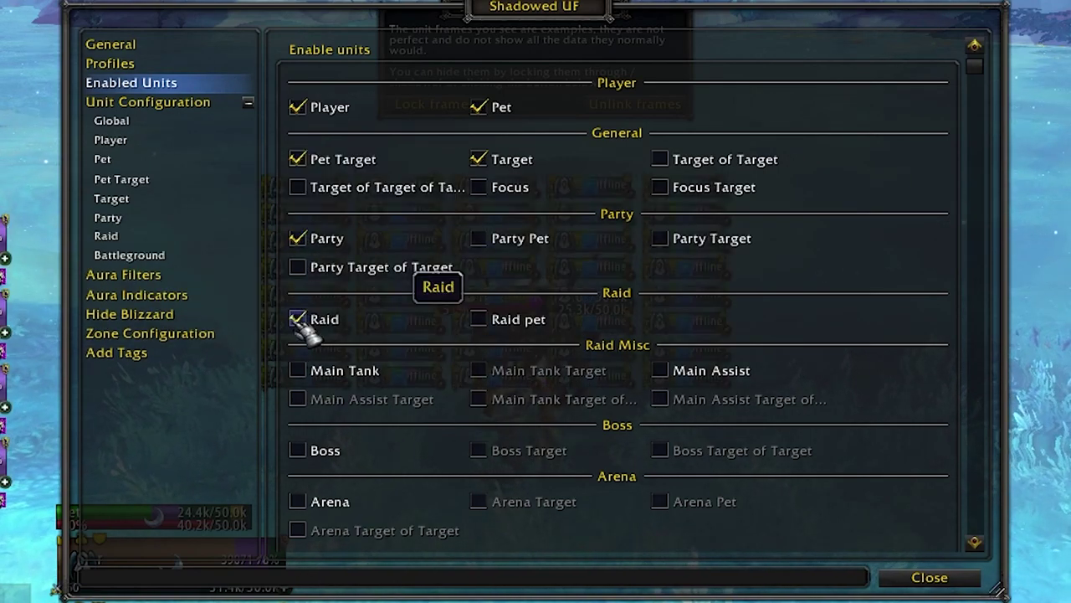
left_click(303, 319)
left_click(303, 320)
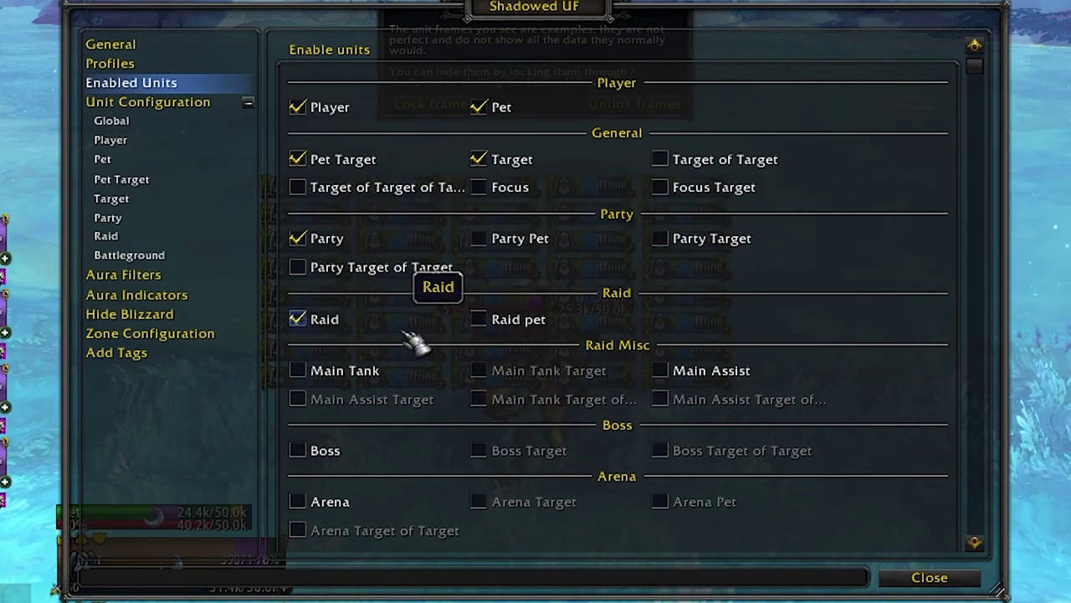
Step: Toggle the Main Tank and Arena unit frames on and off, leaving both disabled
left_click(330, 374)
left_click(317, 375)
left_click(317, 375)
left_click(316, 375)
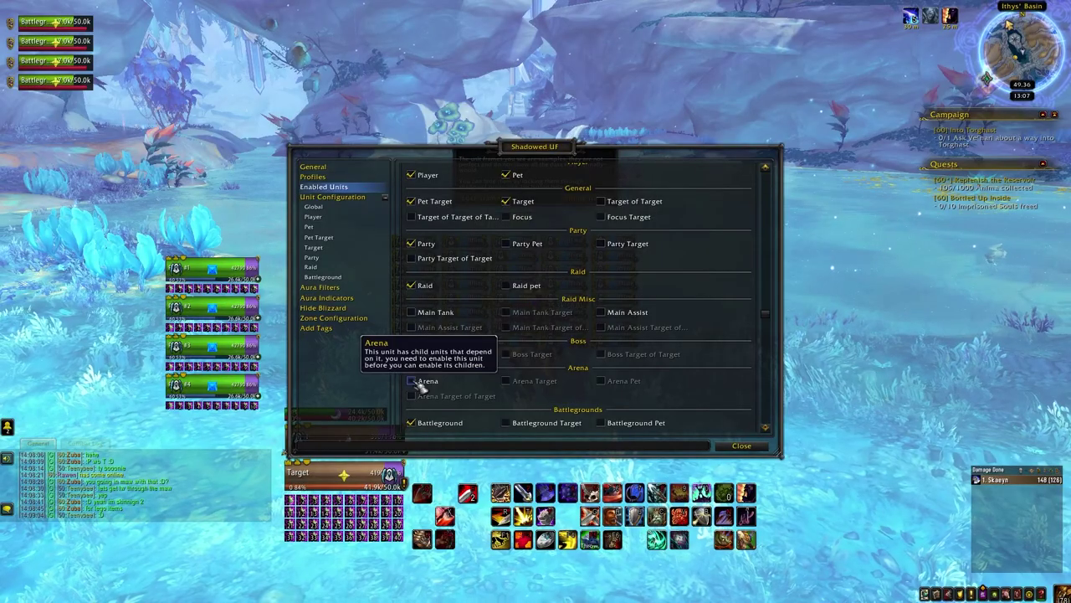
left_click(416, 383)
left_click(421, 381)
left_click(421, 381)
left_click(421, 381)
Step: Disable the Battleground unit frame
scroll(425, 389, "down", 1)
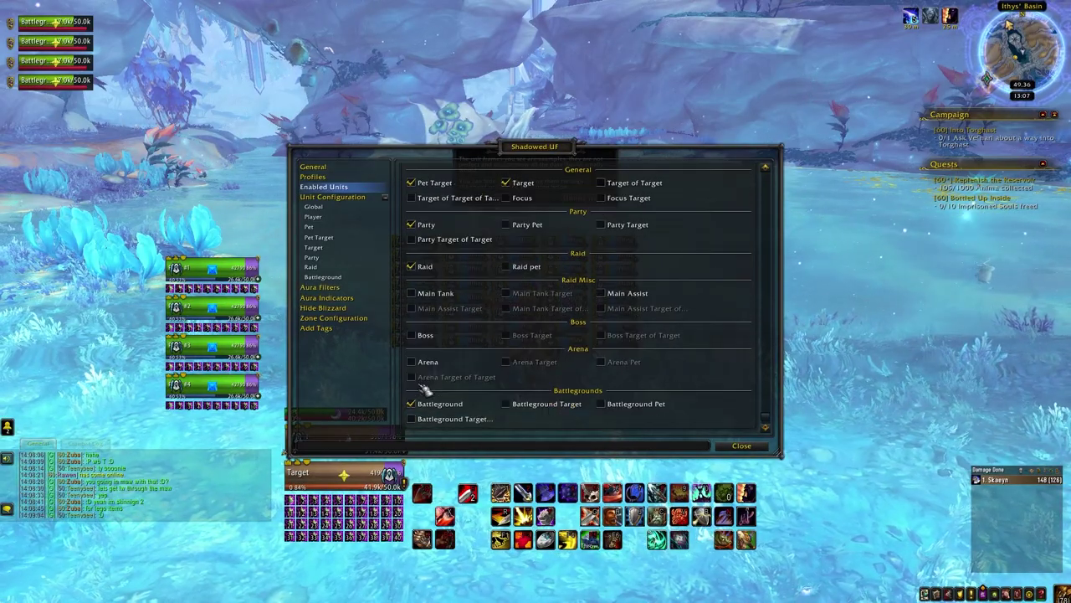
left_click(421, 405)
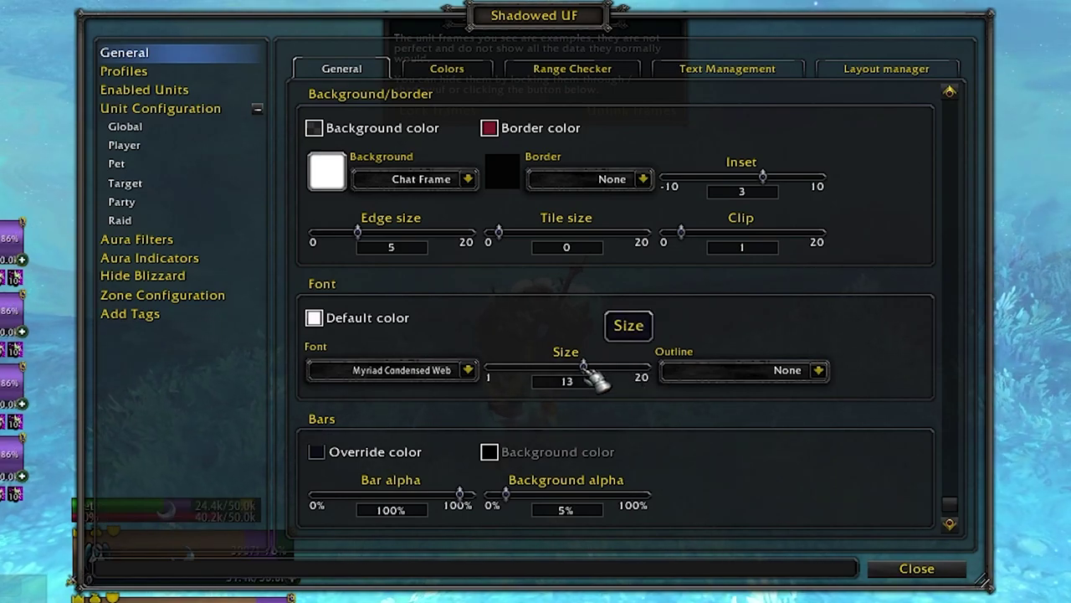
Step: Try the Thin outline and Thick outline styles on the general font, and return the outline to None
left_click(819, 370)
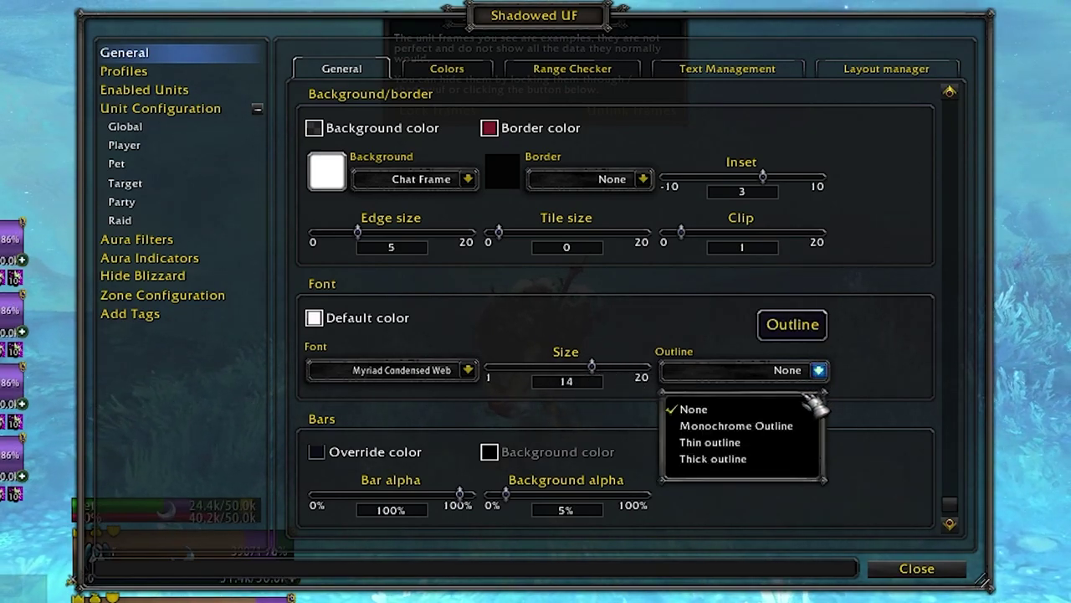
left_click(758, 450)
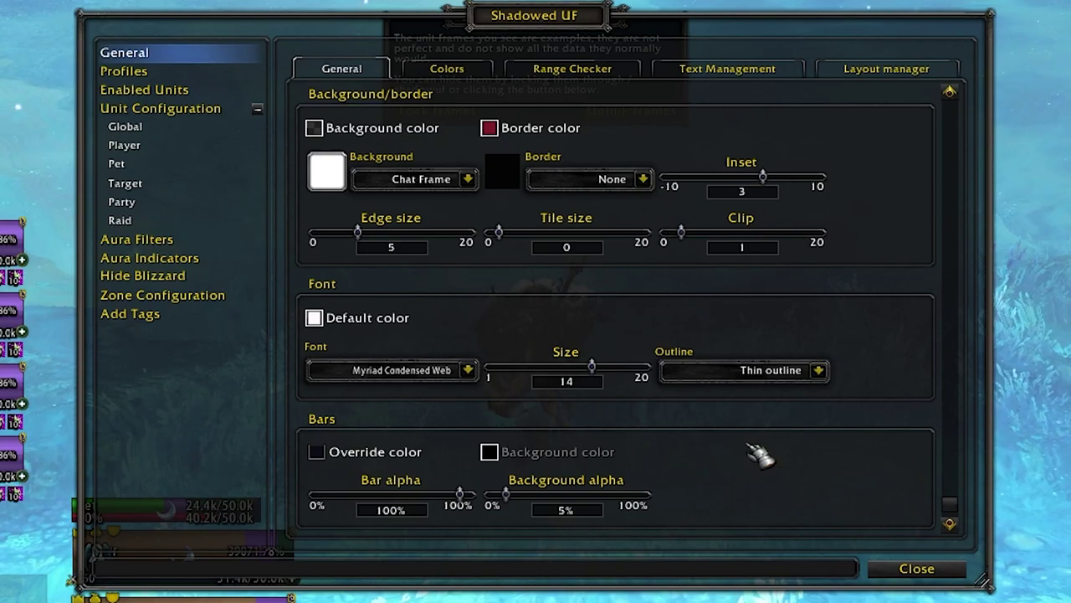
left_click(820, 370)
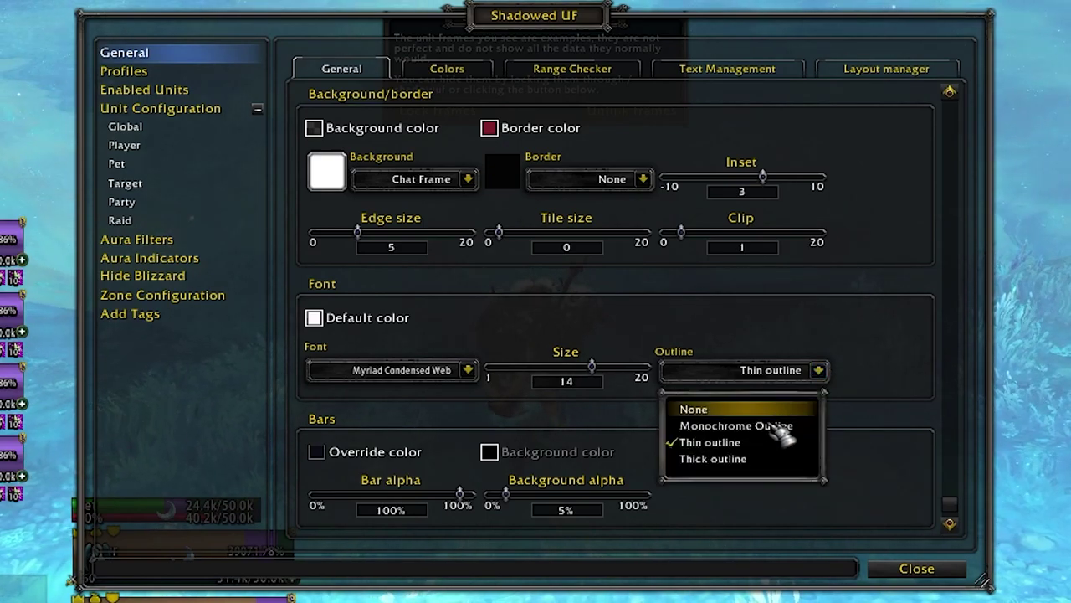
left_click(739, 460)
left_click(821, 371)
left_click(749, 408)
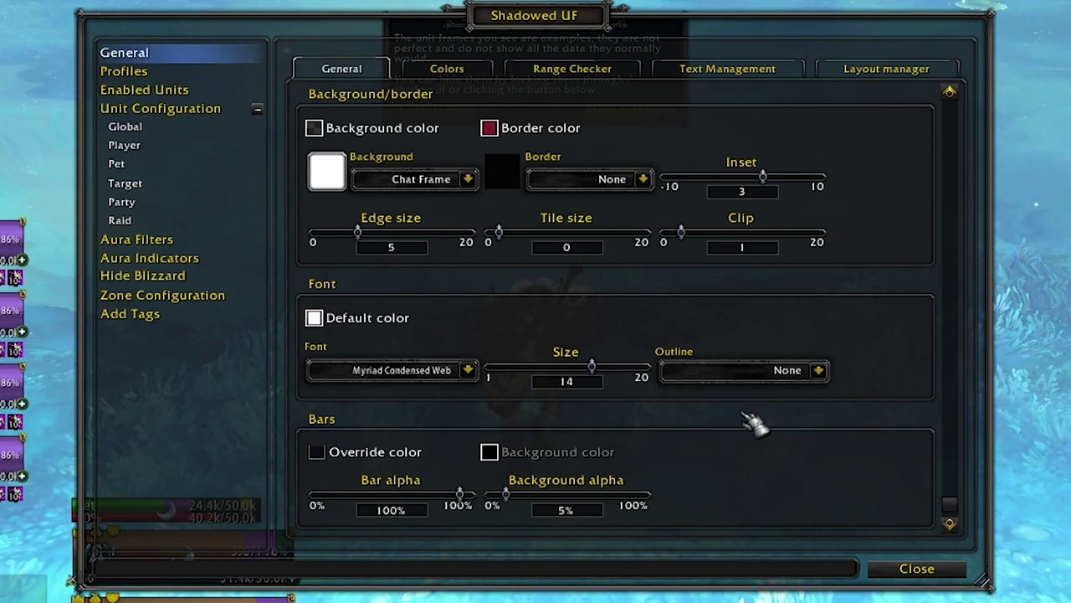
Step: Try Monochrome Outline on the general font, and set the outline back to None
left_click(819, 371)
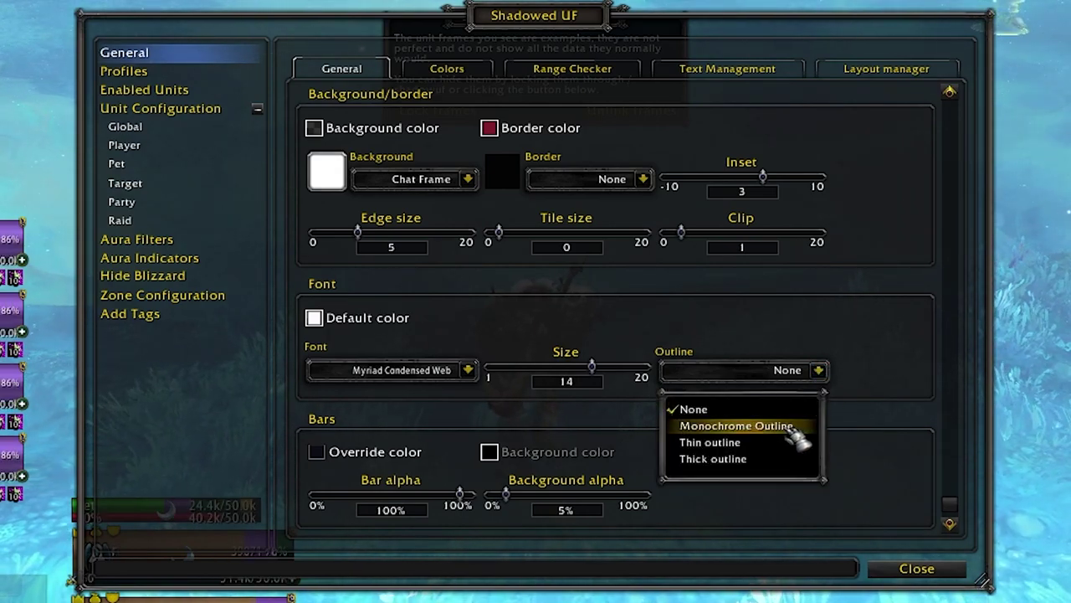
left_click(793, 429)
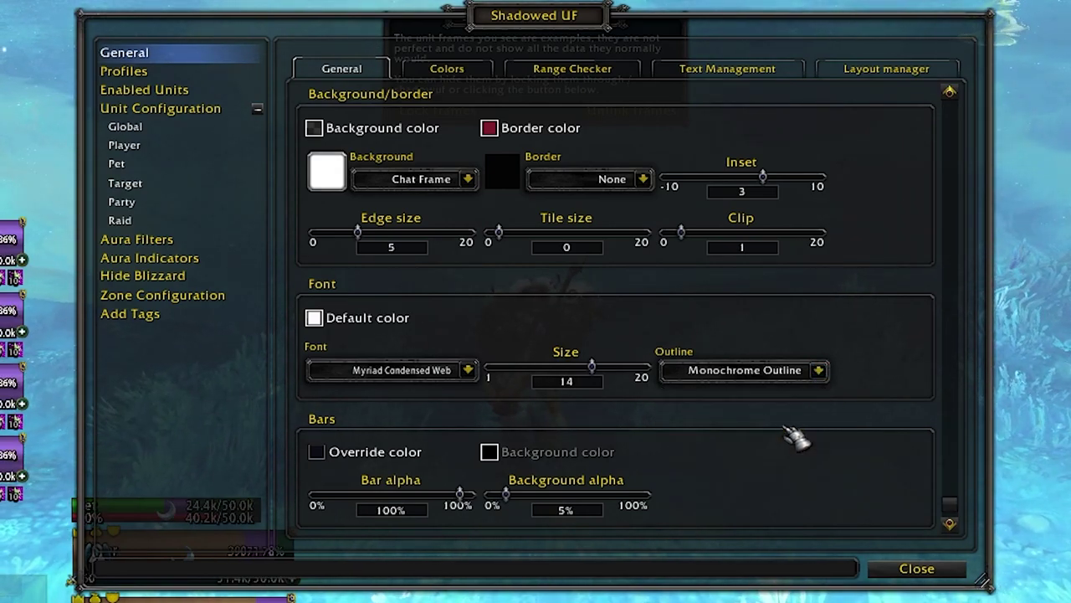
left_click(820, 370)
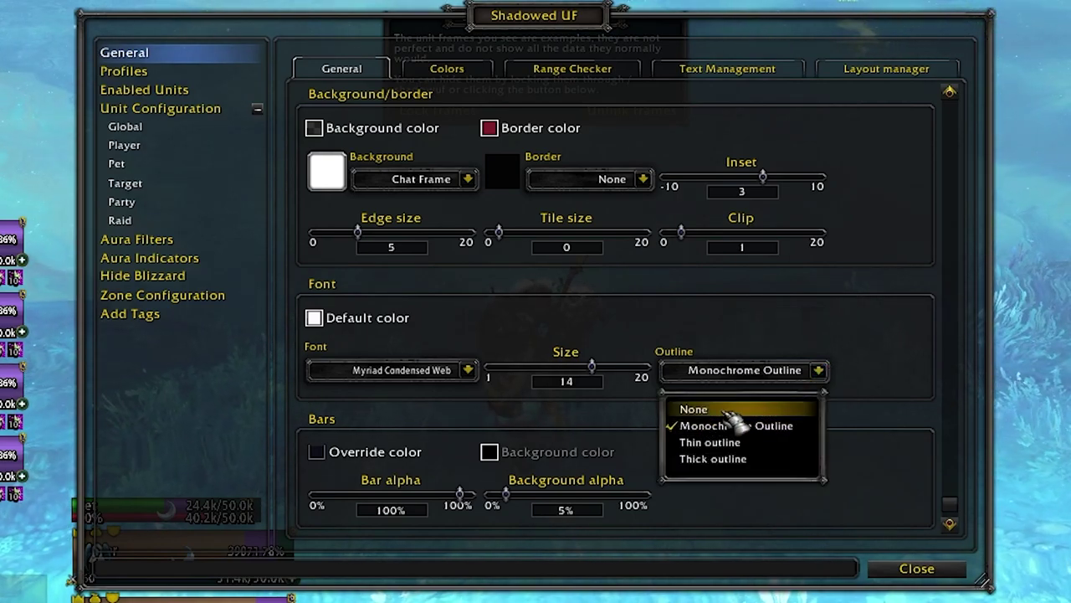
left_click(699, 407)
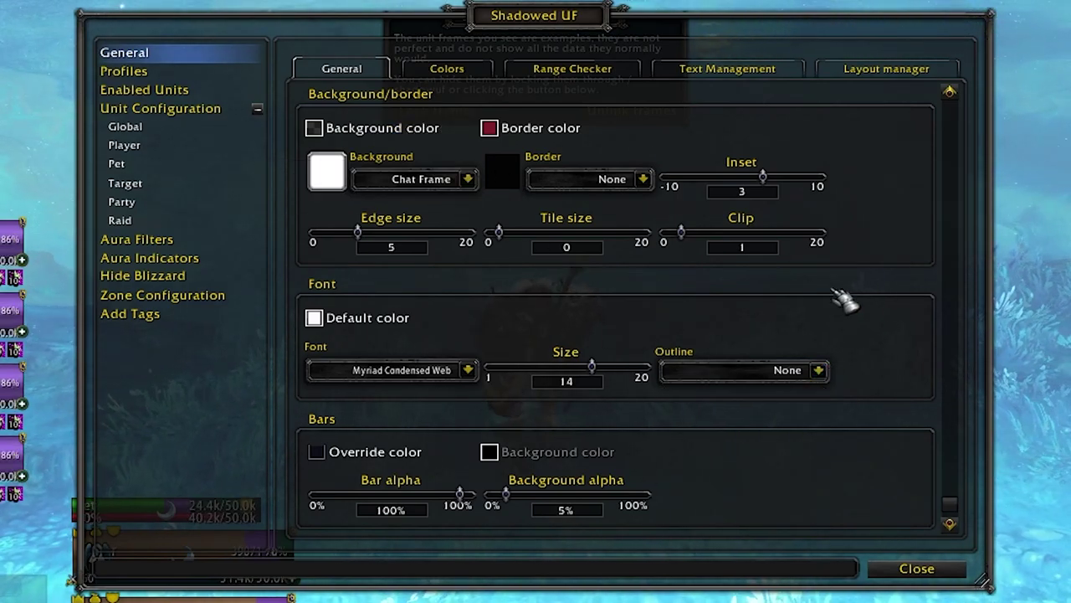
Step: Review the general, color, range checker, text management and layout manager settings, and bring up the Global unit configuration
scroll(899, 306, "up", 1)
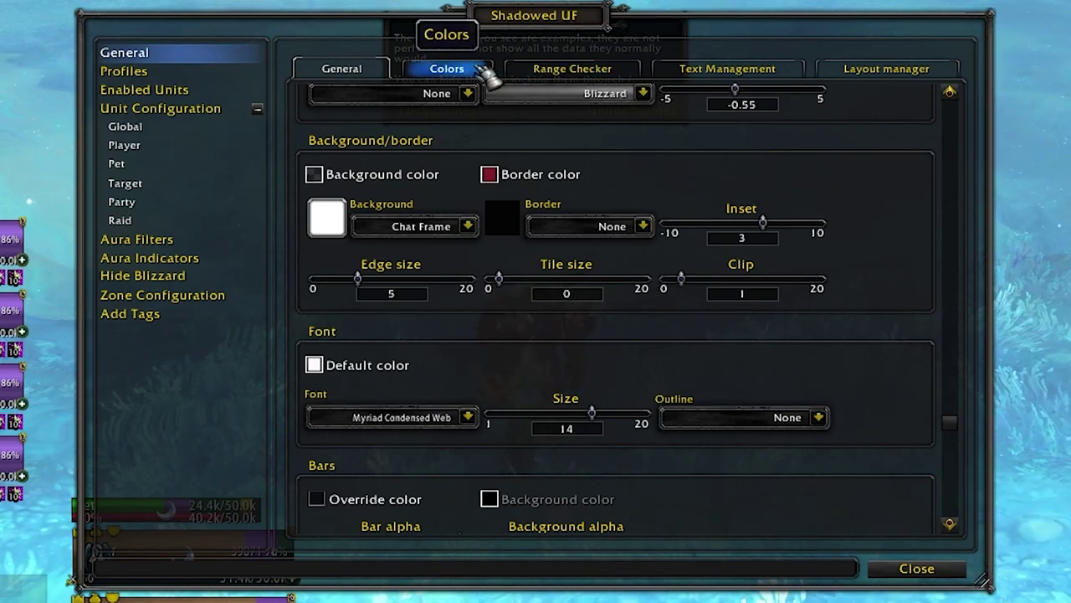
scroll(868, 193, "up", 5)
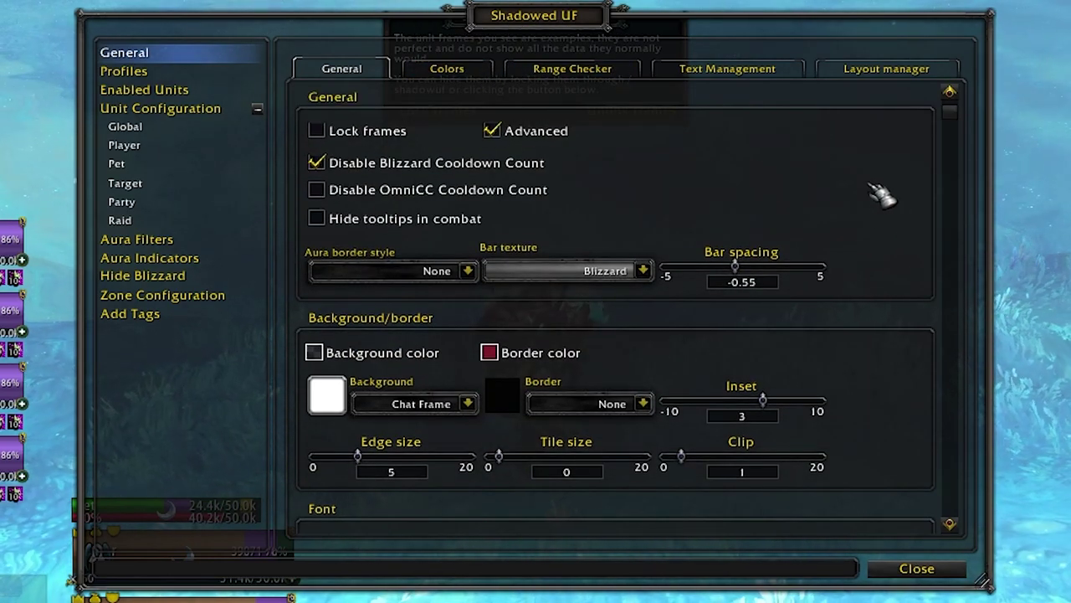
left_click(452, 71)
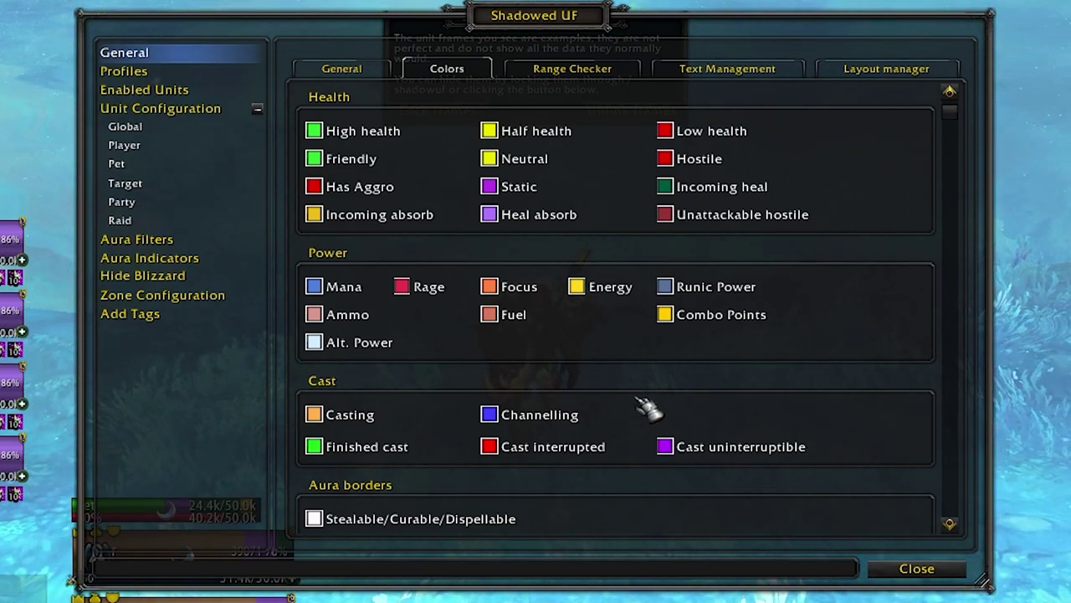
left_click(576, 72)
left_click(758, 77)
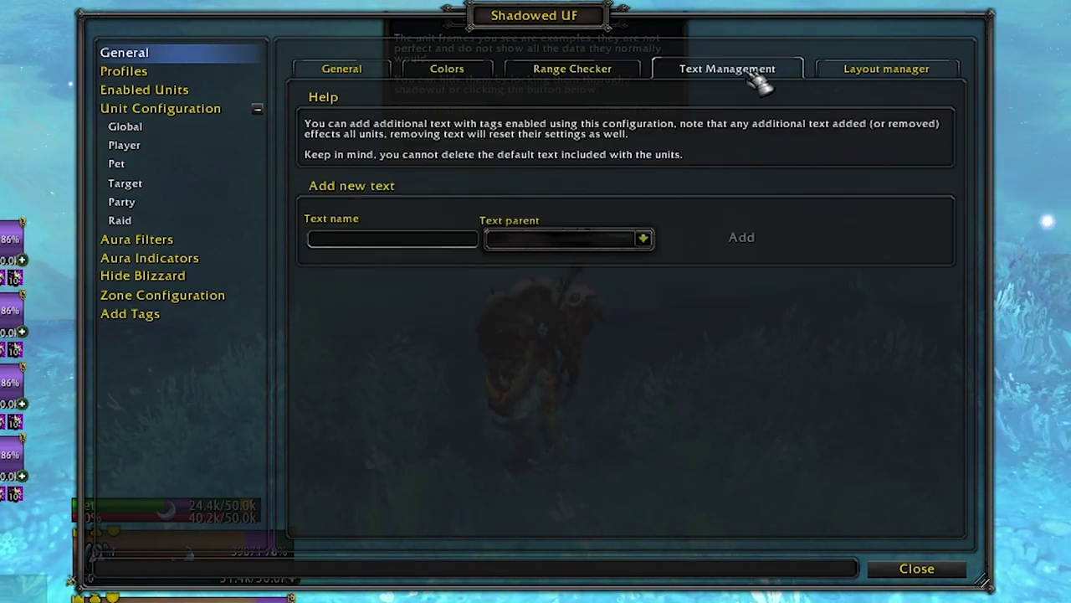
left_click(873, 75)
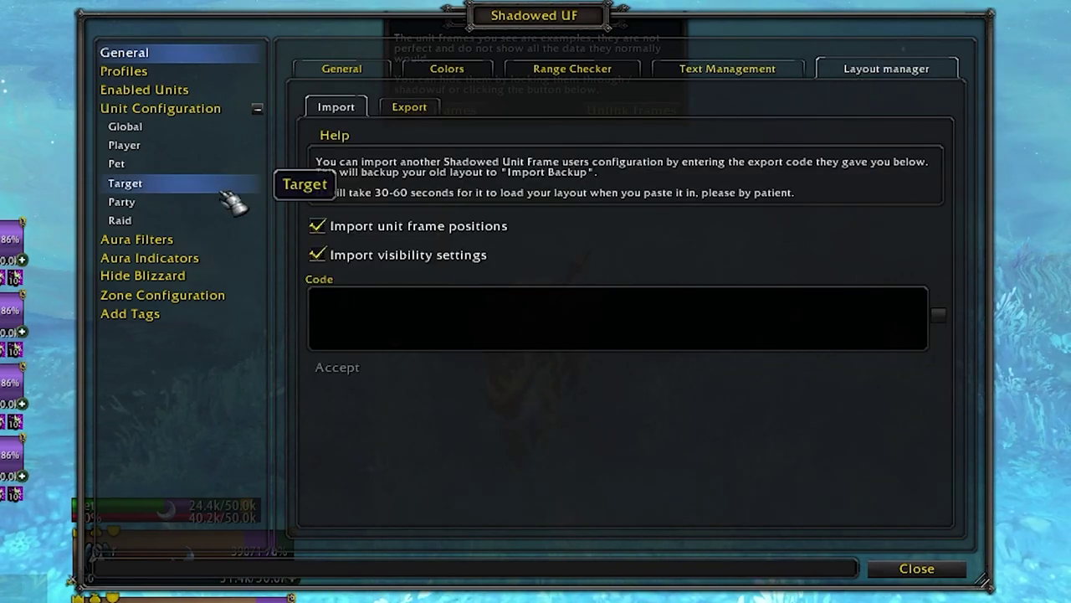
left_click(209, 129)
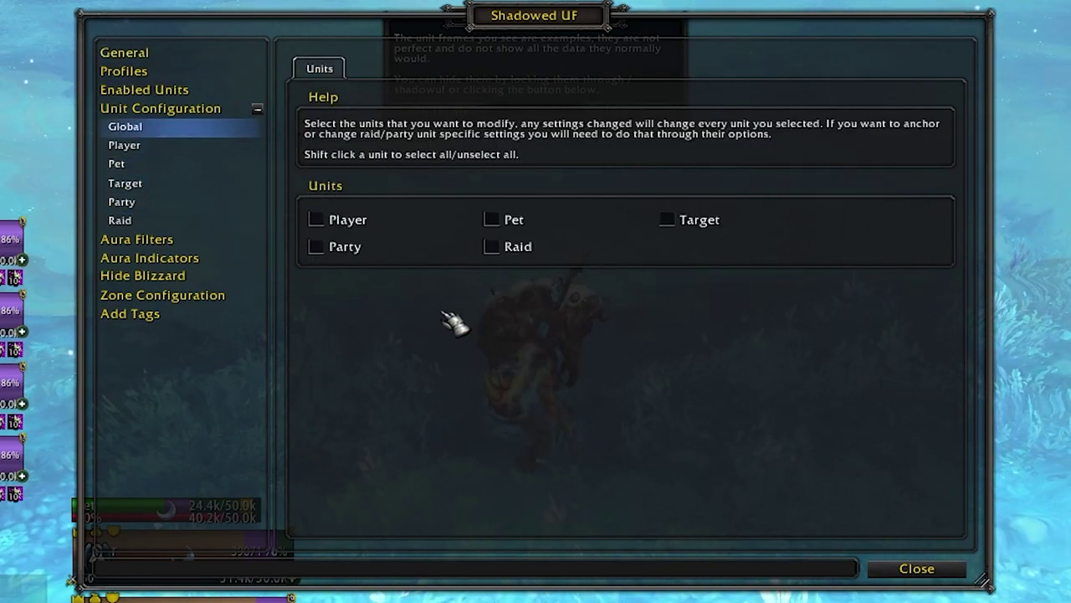